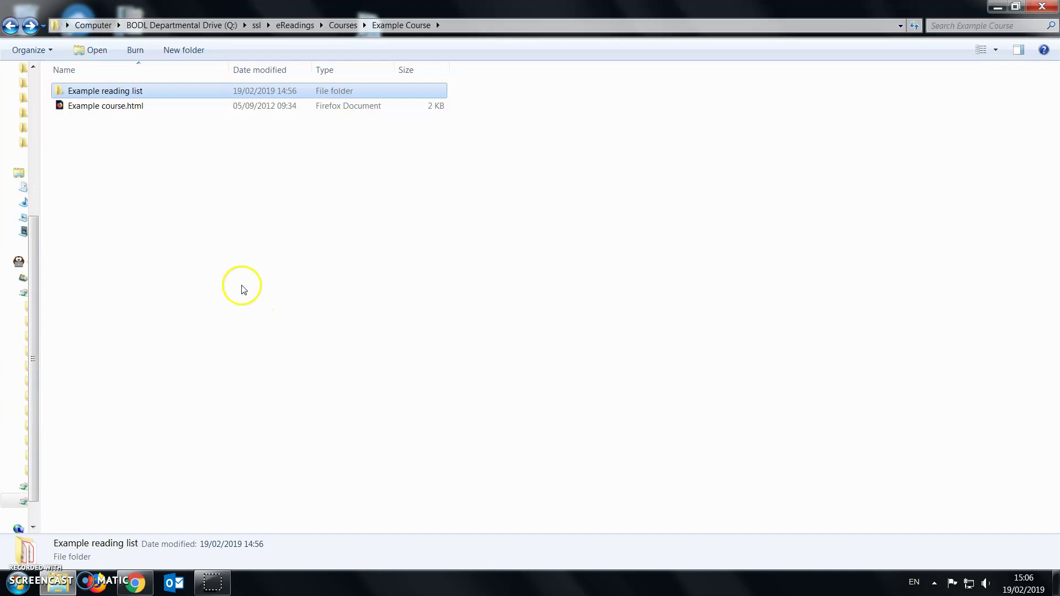
# Open aristotle.pdf from the Example reading list folder with Nuance Power PDF.
pyautogui.doubleClick(133, 92)
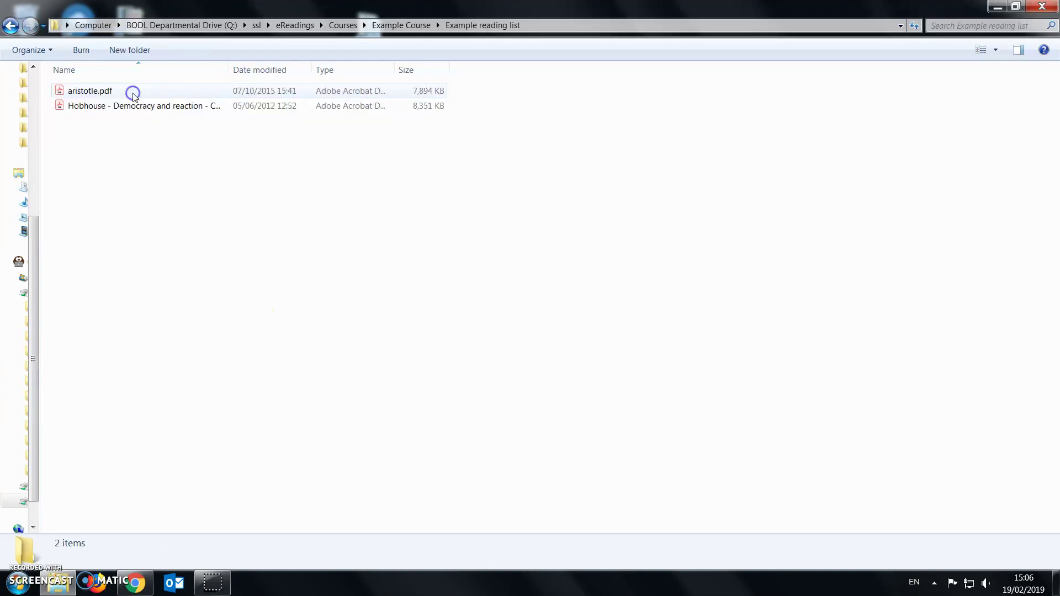
pyautogui.rightClick(101, 97)
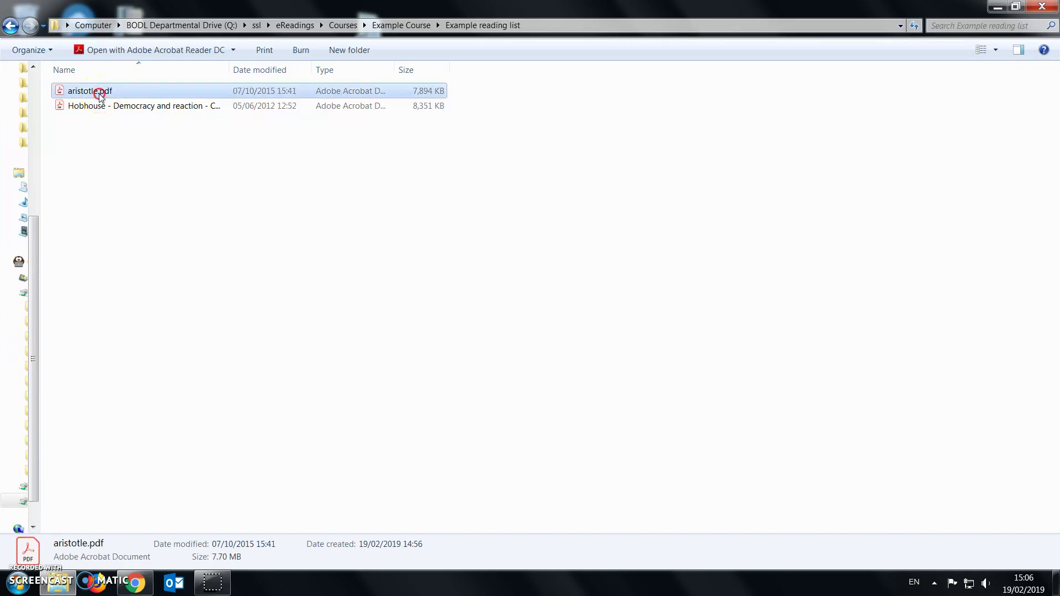
pyautogui.moveTo(140, 197)
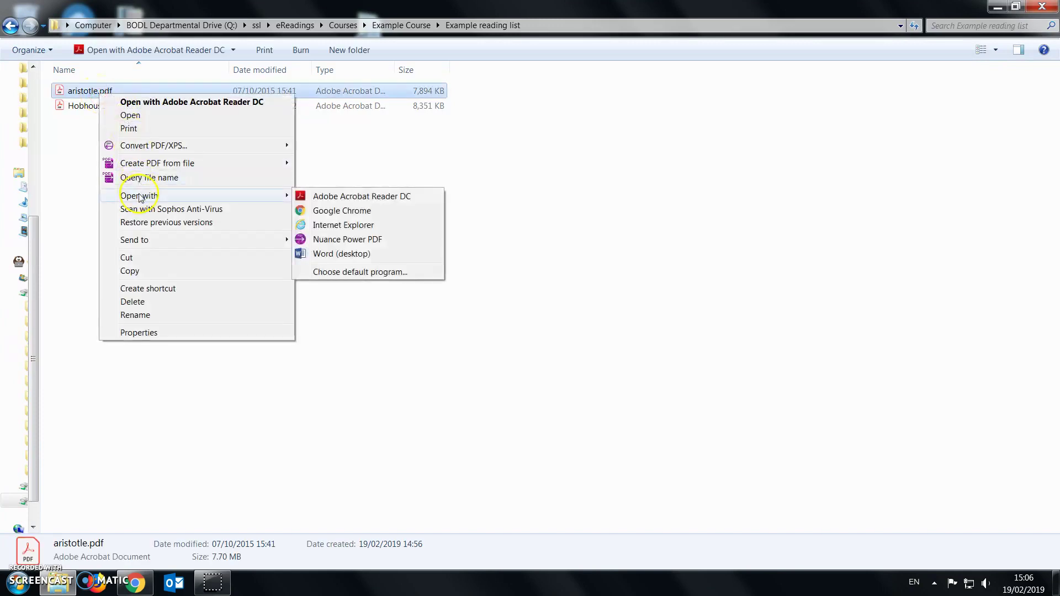
pyautogui.click(381, 239)
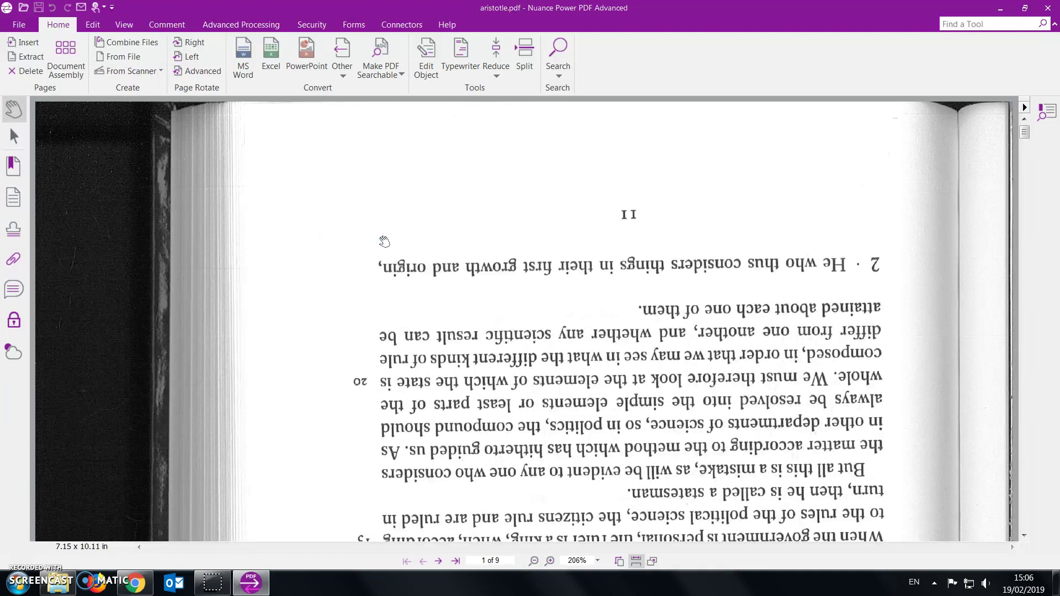
# Fit the whole upside-down first page of aristotle.pdf in the window.
pyautogui.click(570, 159)
pyautogui.click(620, 562)
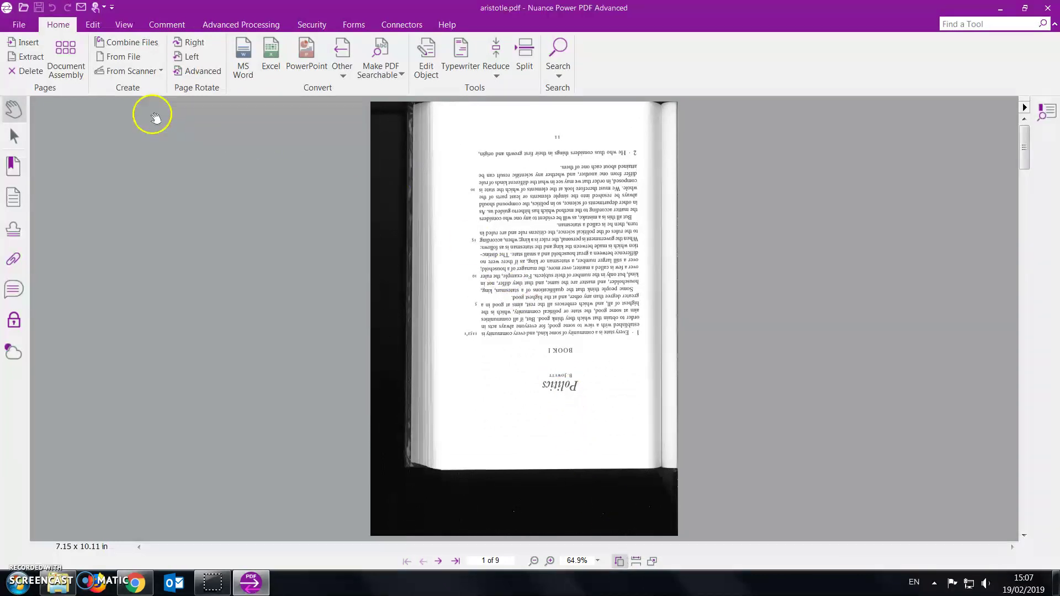
# Crop all pages, odd and even, with tighter left and bottom margins to 5.42 x 8.35 in.
pyautogui.click(95, 25)
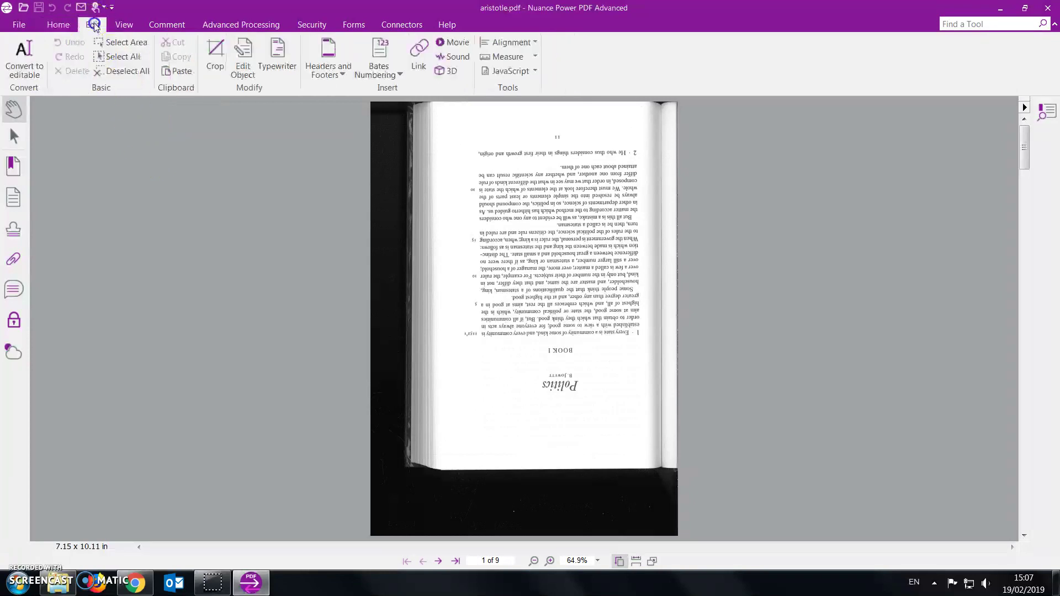
pyautogui.click(219, 49)
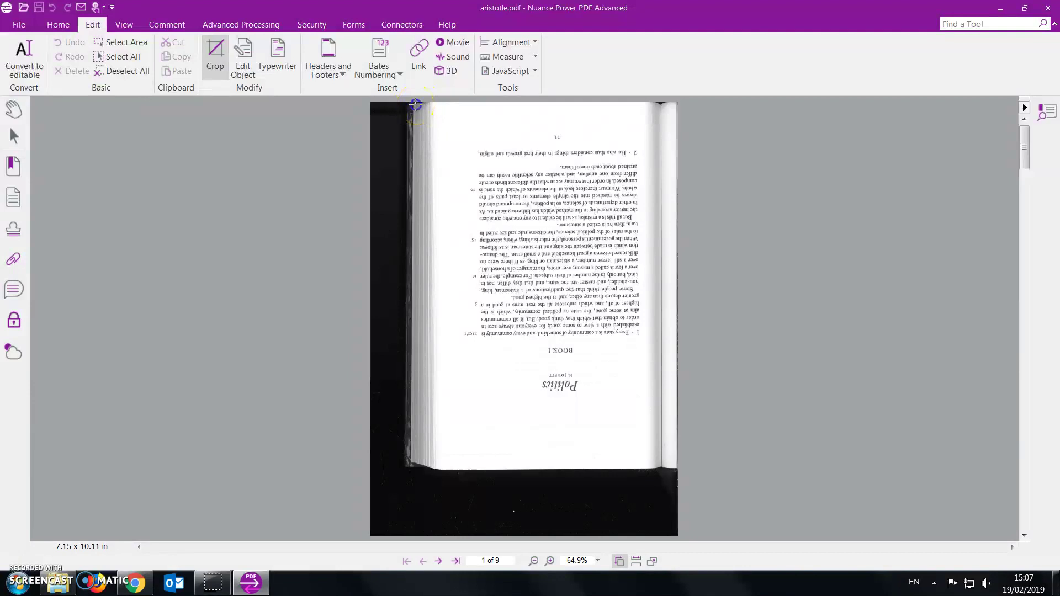
pyautogui.moveTo(415, 104); pyautogui.dragTo(665, 468)
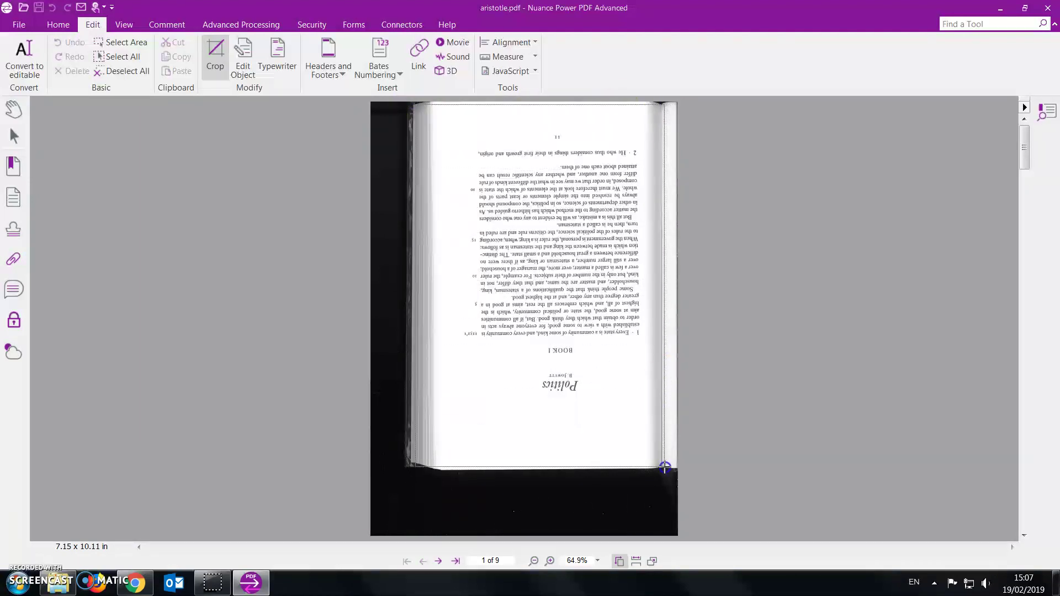
pyautogui.click(657, 450)
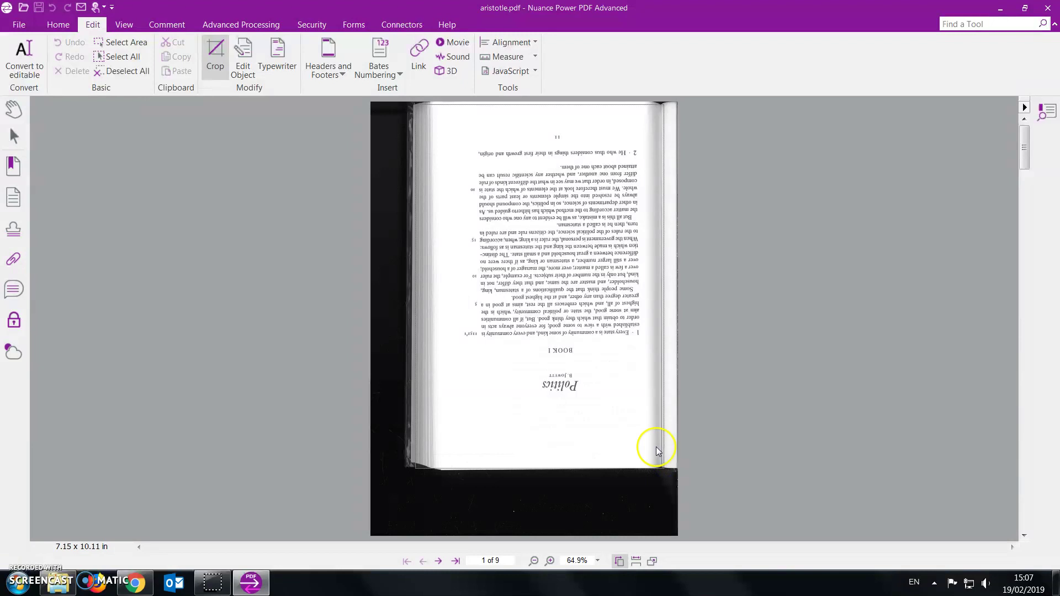
pyautogui.doubleClick(600, 406)
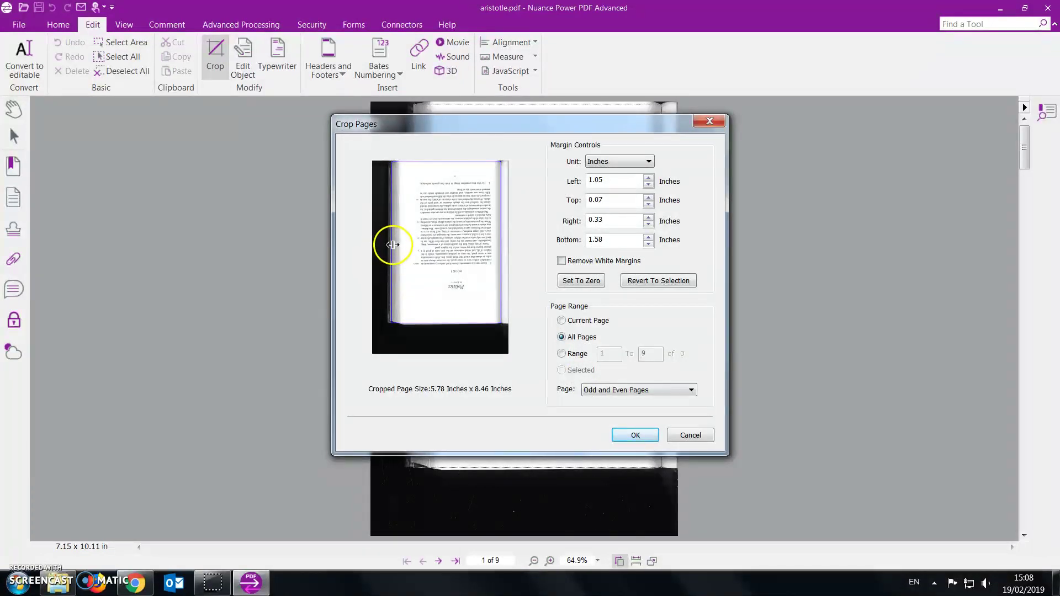
pyautogui.moveTo(392, 245); pyautogui.dragTo(399, 244)
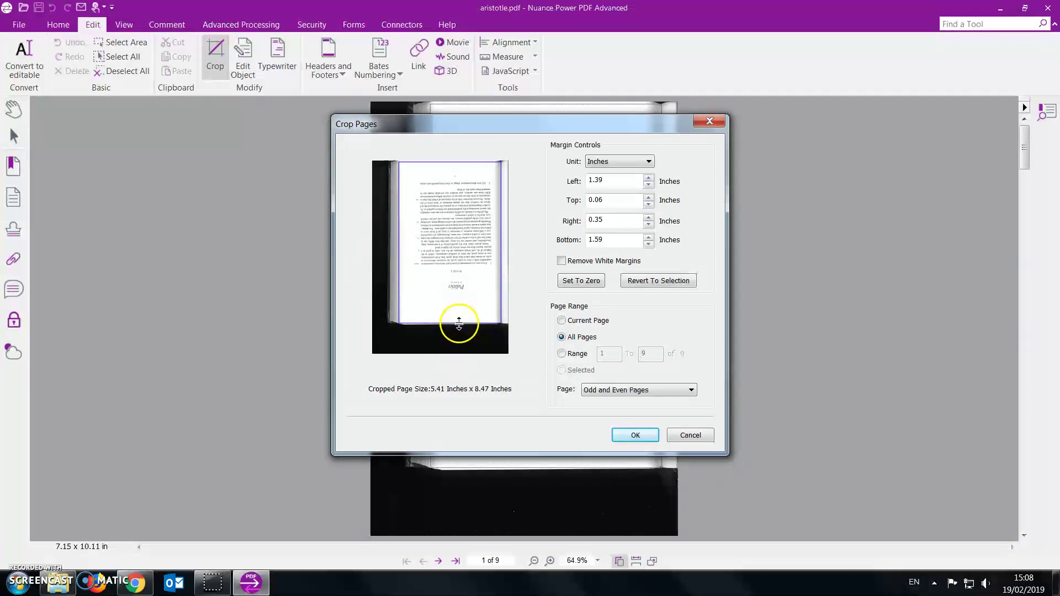
pyautogui.moveTo(459, 324); pyautogui.dragTo(459, 322)
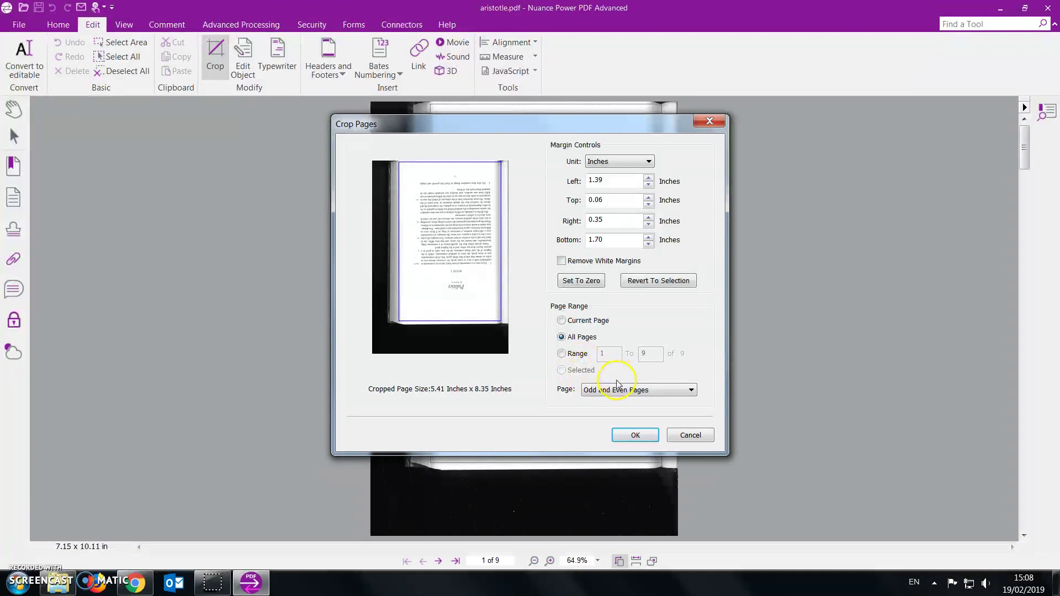
pyautogui.click(692, 391)
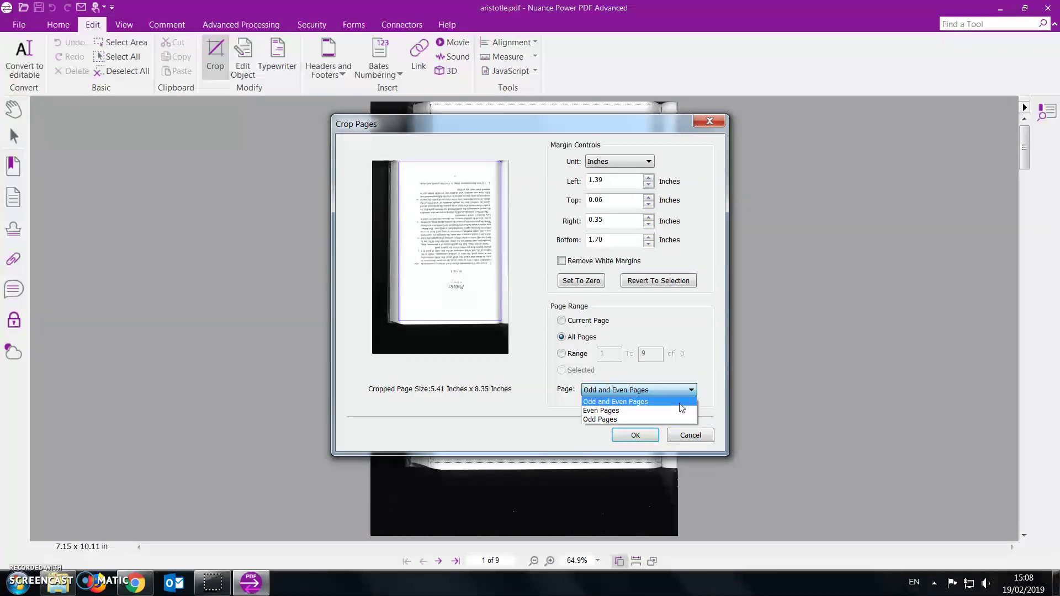
pyautogui.click(681, 404)
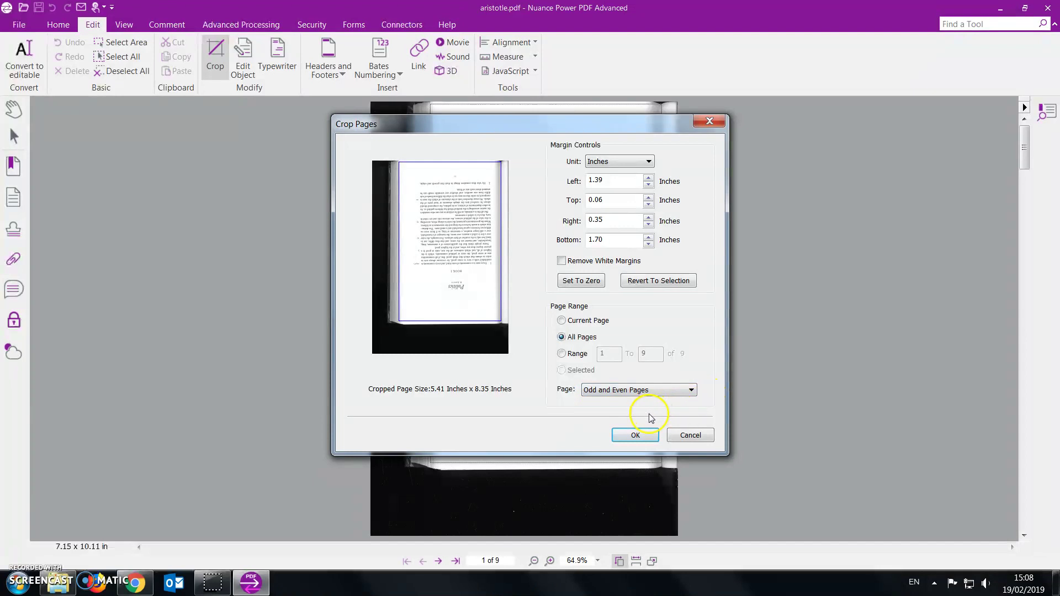
pyautogui.click(635, 435)
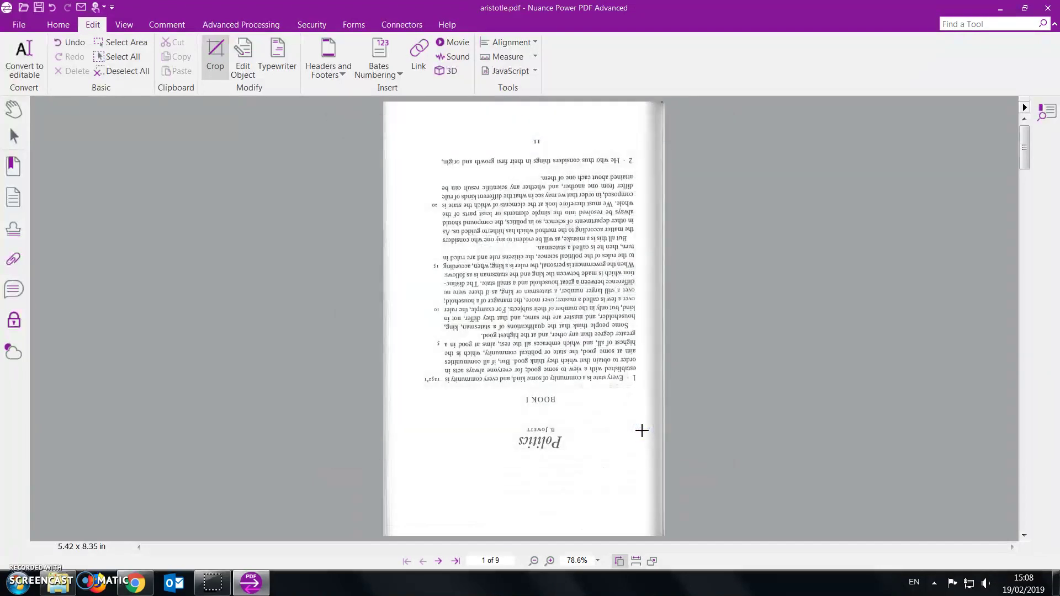
# Check the cropped pages through page 7, then return to page 2.
pyautogui.click(438, 561)
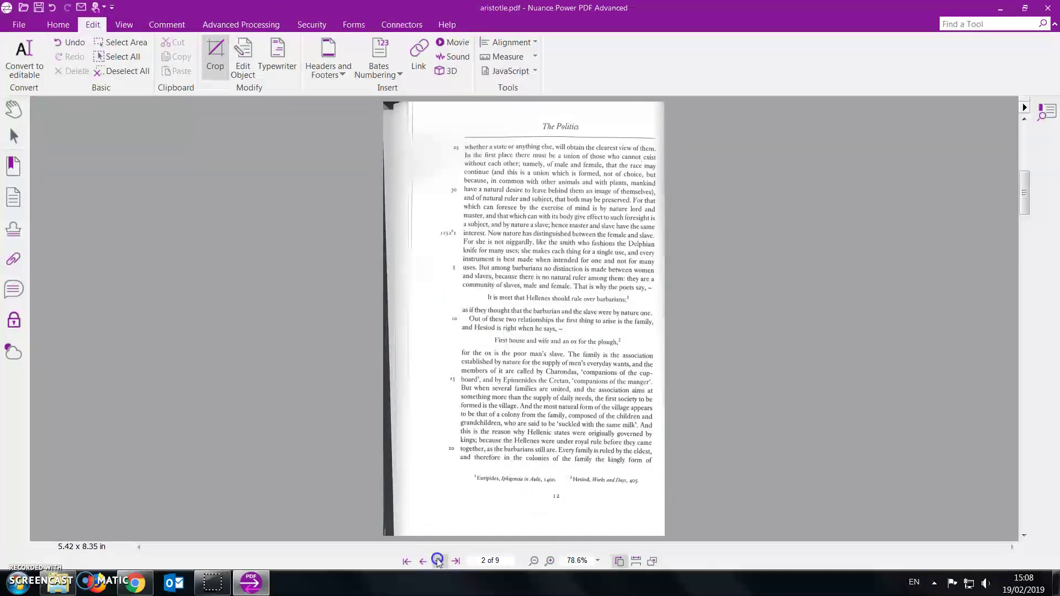
pyautogui.click(439, 561)
pyautogui.click(439, 561)
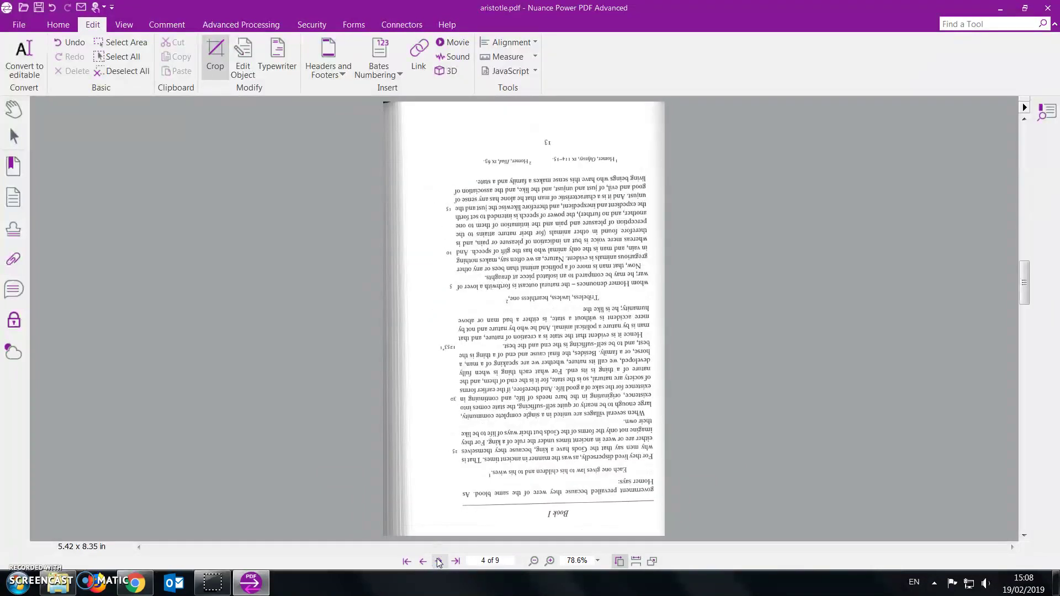
pyautogui.click(438, 561)
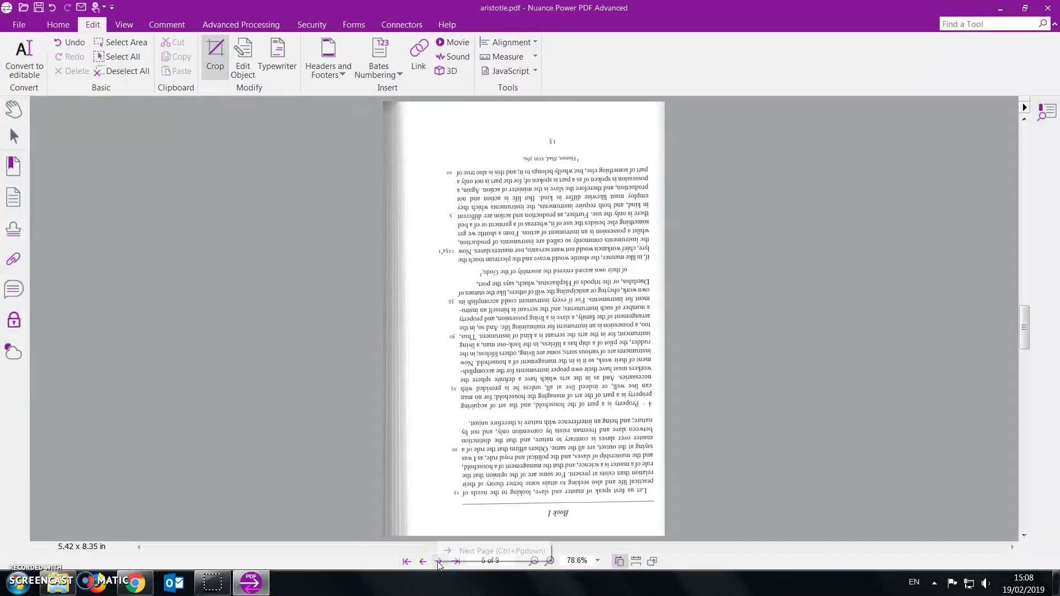
pyautogui.click(438, 561)
pyautogui.click(439, 561)
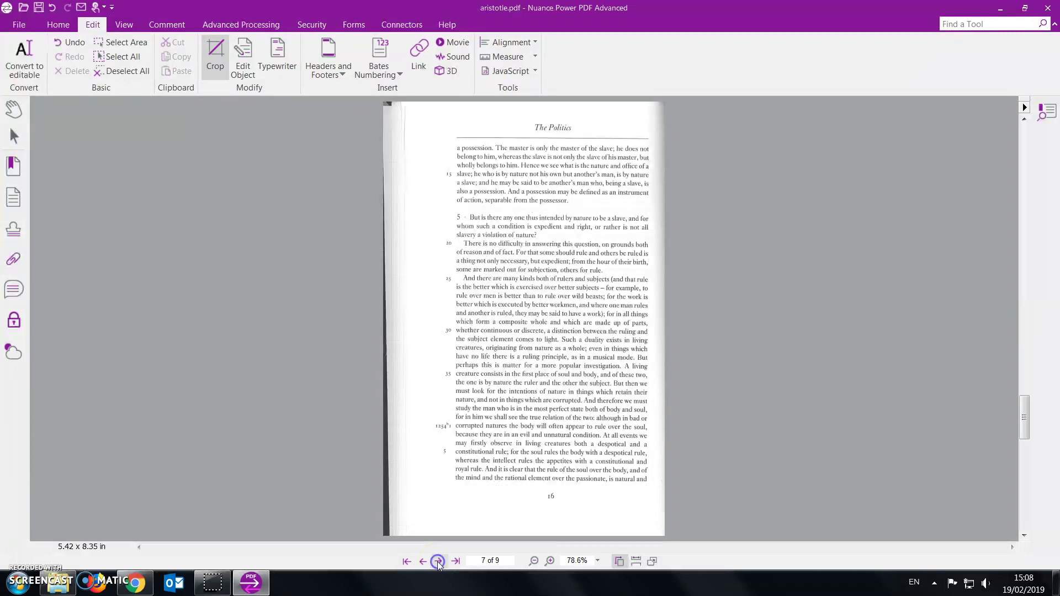
pyautogui.click(423, 562)
pyautogui.click(422, 563)
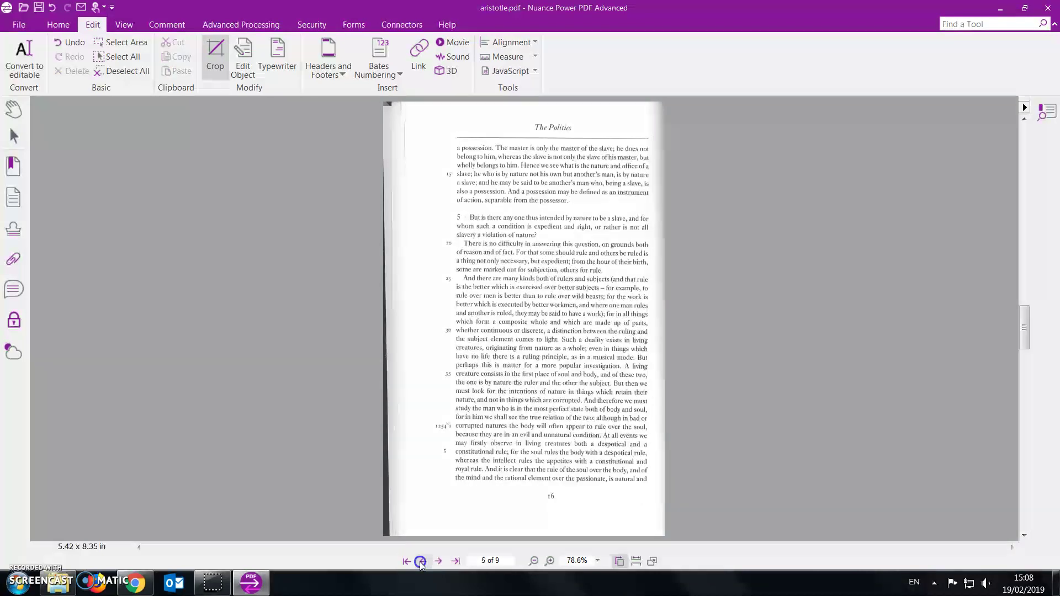
pyautogui.click(420, 561)
pyautogui.click(420, 562)
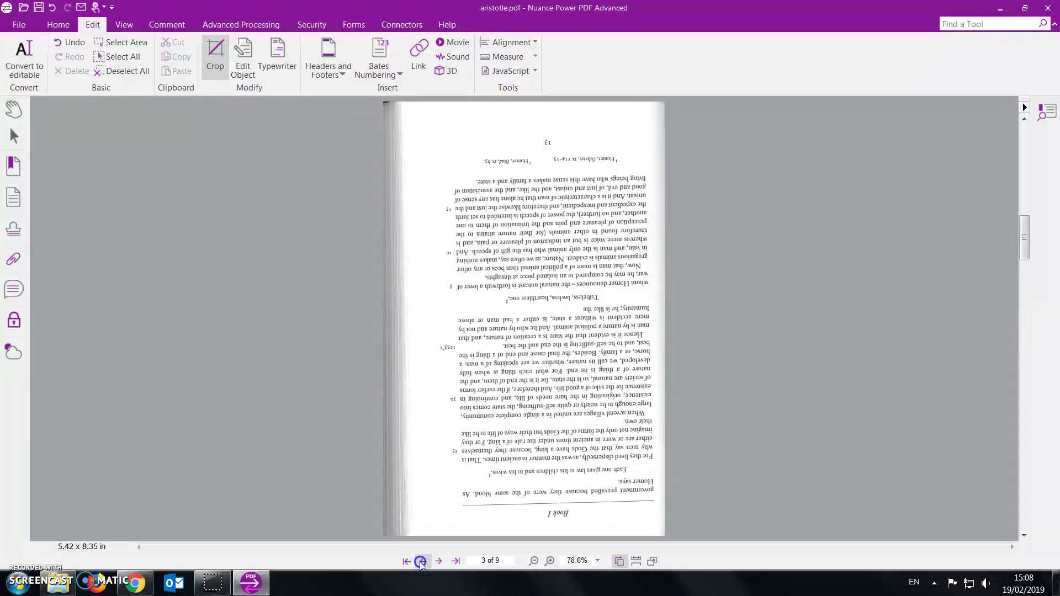
pyautogui.click(421, 561)
pyautogui.click(421, 561)
pyautogui.click(438, 561)
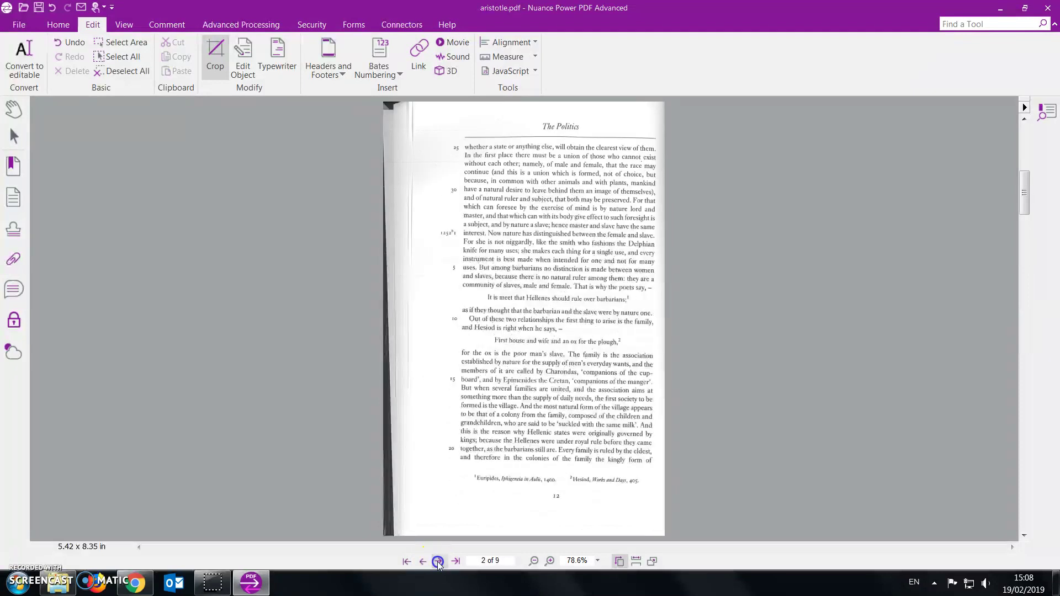
# Recrop pages 2 to 9 with more trimmed off the left edge, to 4.98 x 8.38 in.
pyautogui.doubleClick(461, 392)
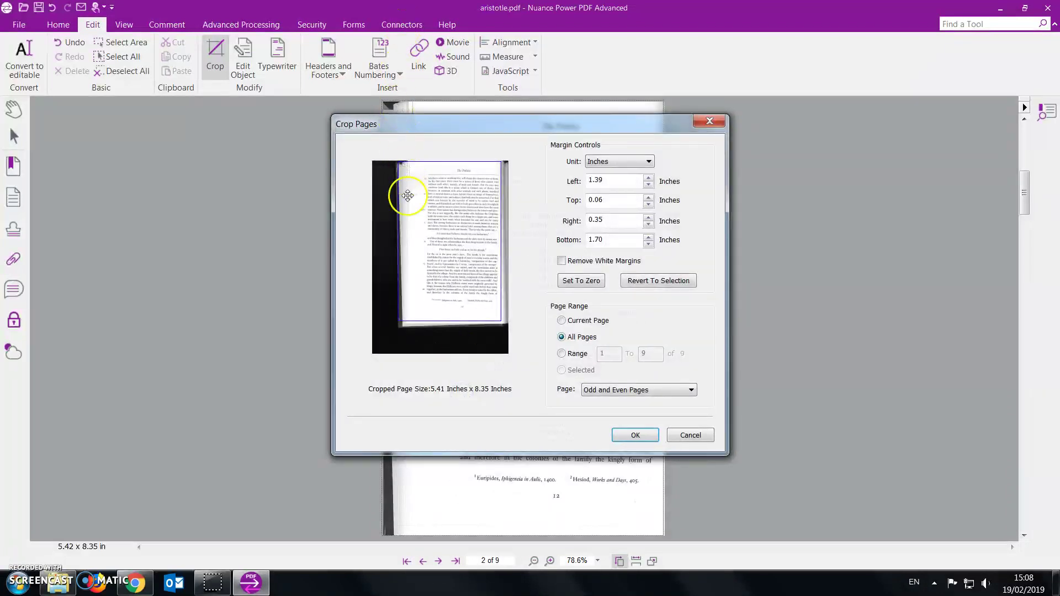
pyautogui.moveTo(399, 204); pyautogui.dragTo(407, 208)
pyautogui.click(586, 354)
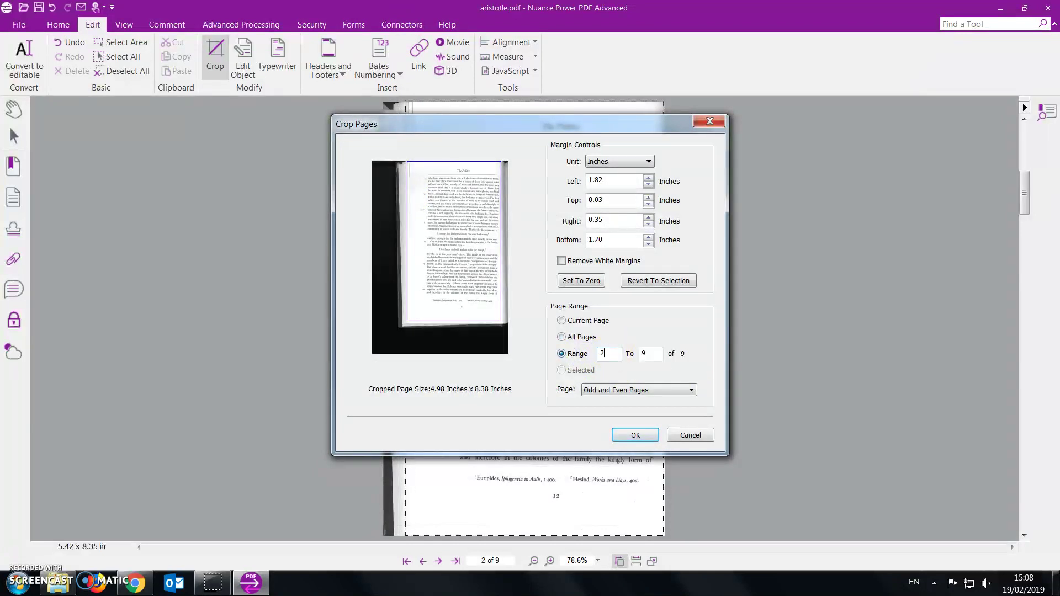
pyautogui.click(634, 436)
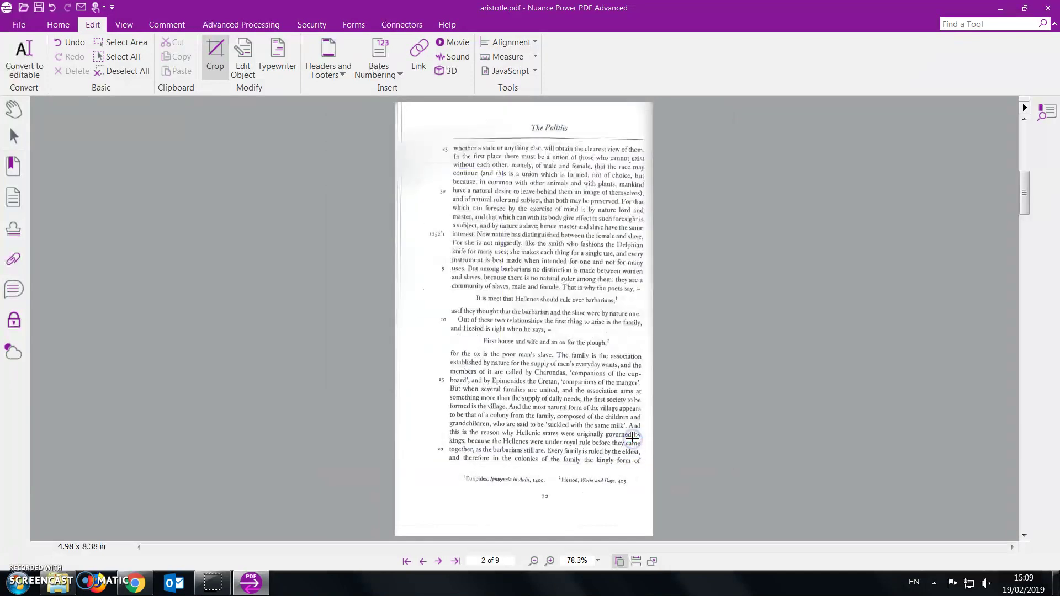
# Scroll through the recropped pages and return to page 1, the upside-down title page.
pyautogui.scroll(-2, 632, 439)
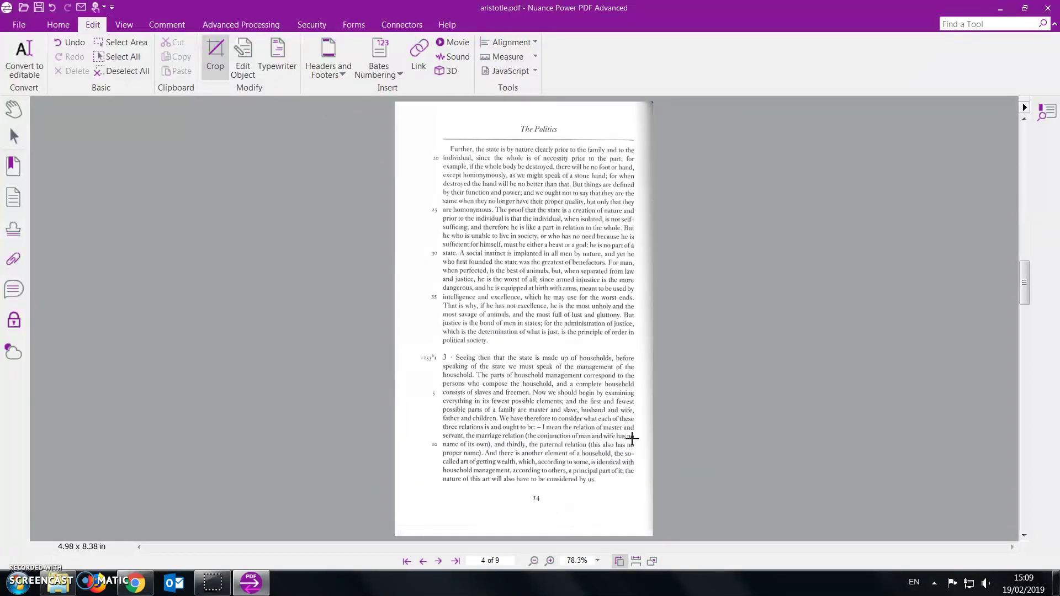
pyautogui.scroll(-2, 631, 439)
pyautogui.scroll(-2, 632, 439)
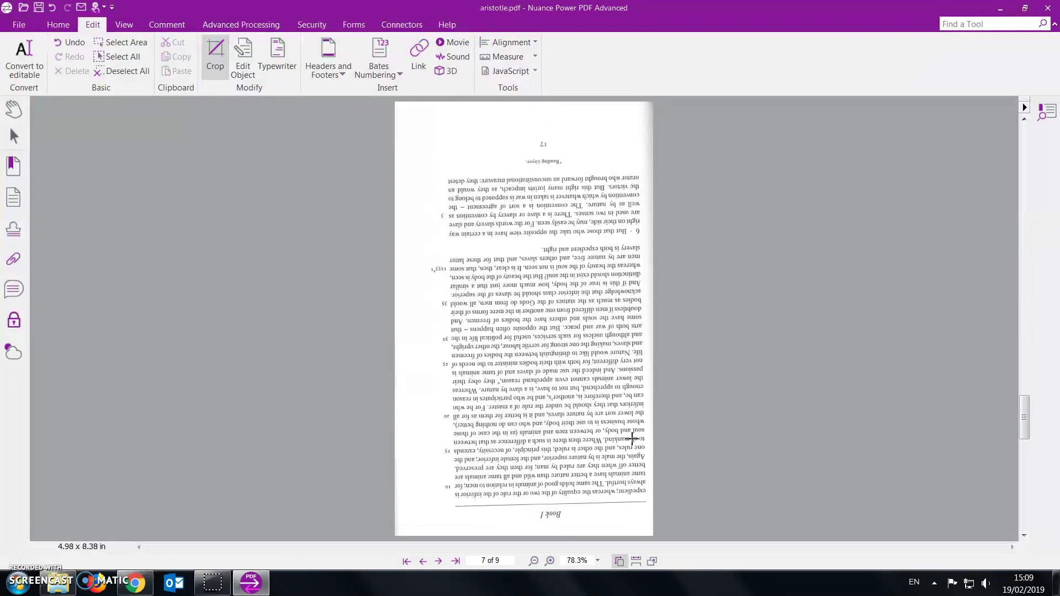
pyautogui.scroll(-1, 632, 439)
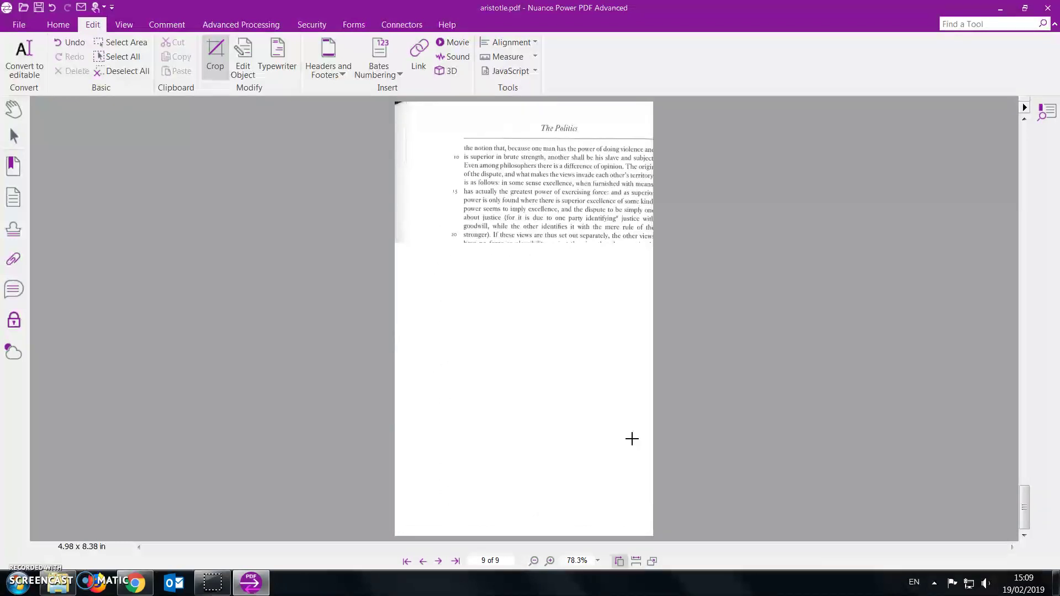
pyautogui.click(424, 562)
pyautogui.click(428, 562)
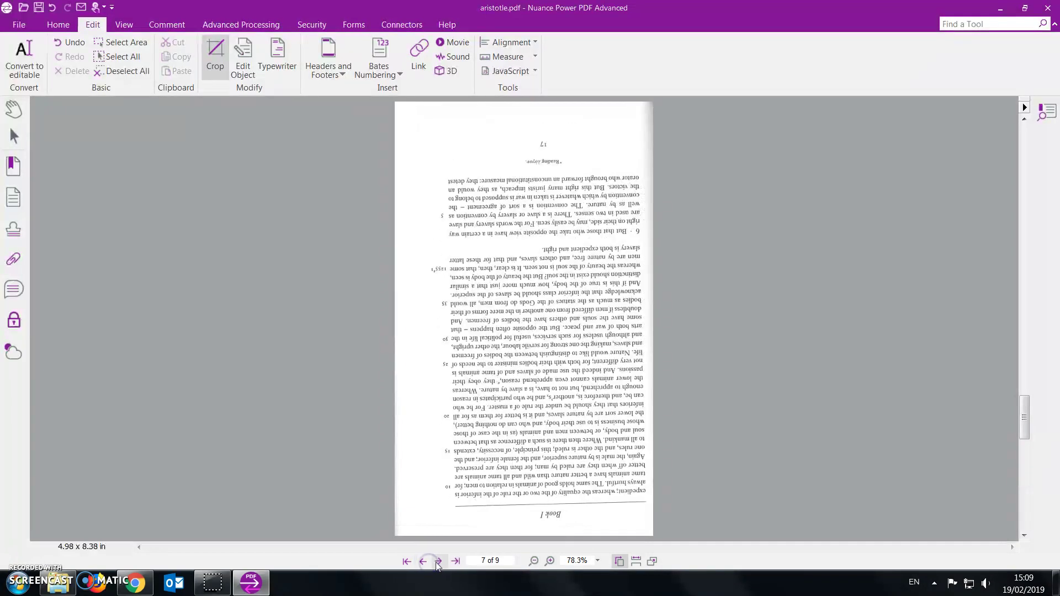
pyautogui.click(438, 561)
pyautogui.click(406, 562)
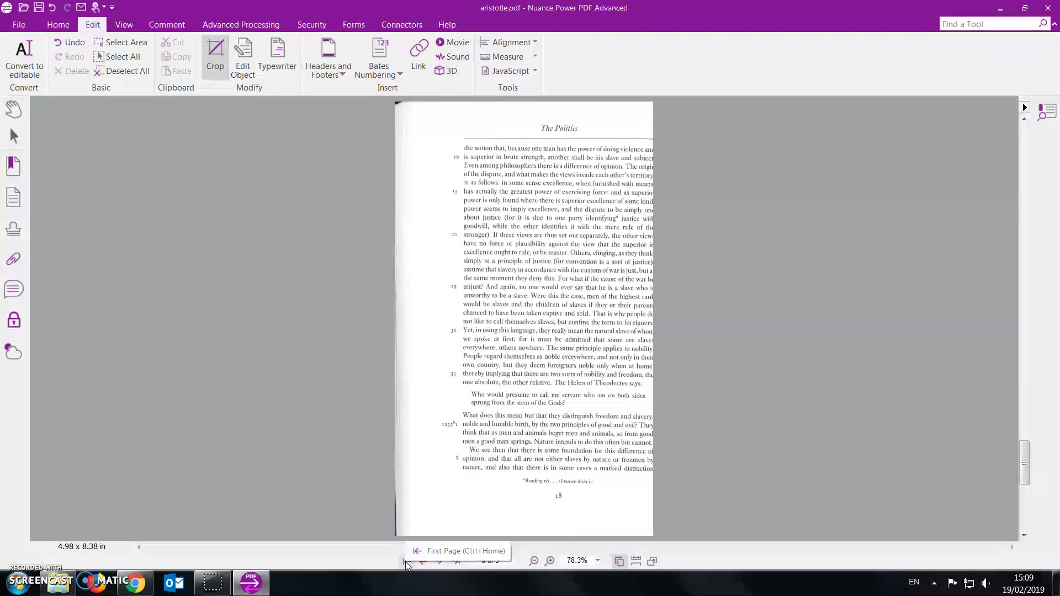
pyautogui.click(405, 562)
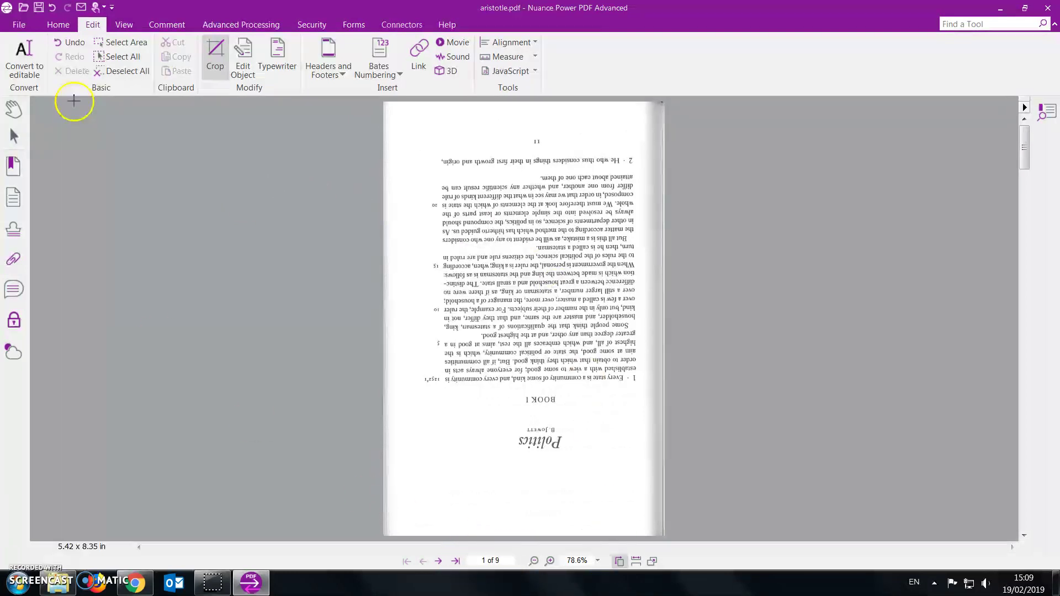
# Rotate the odd pages 180 degrees using Page Rotate > Advanced.
pyautogui.click(58, 26)
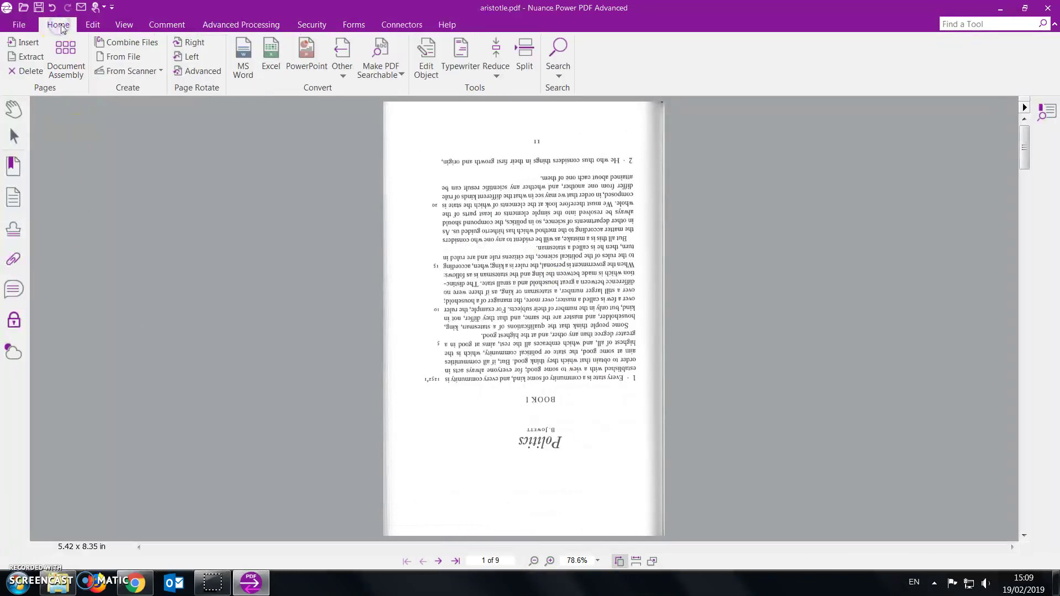
pyautogui.click(202, 74)
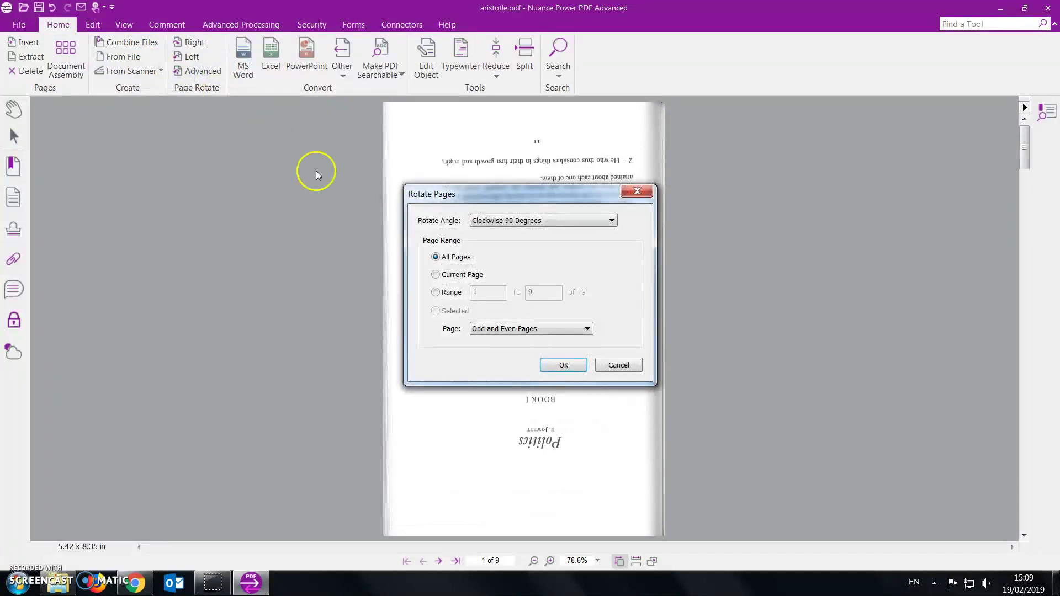
pyautogui.click(525, 223)
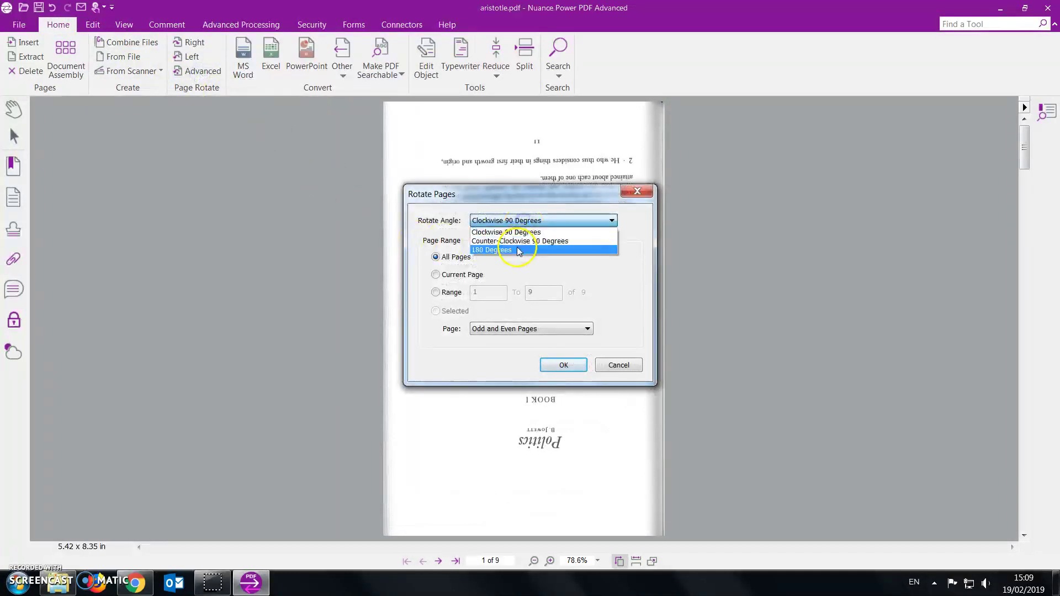
pyautogui.click(519, 251)
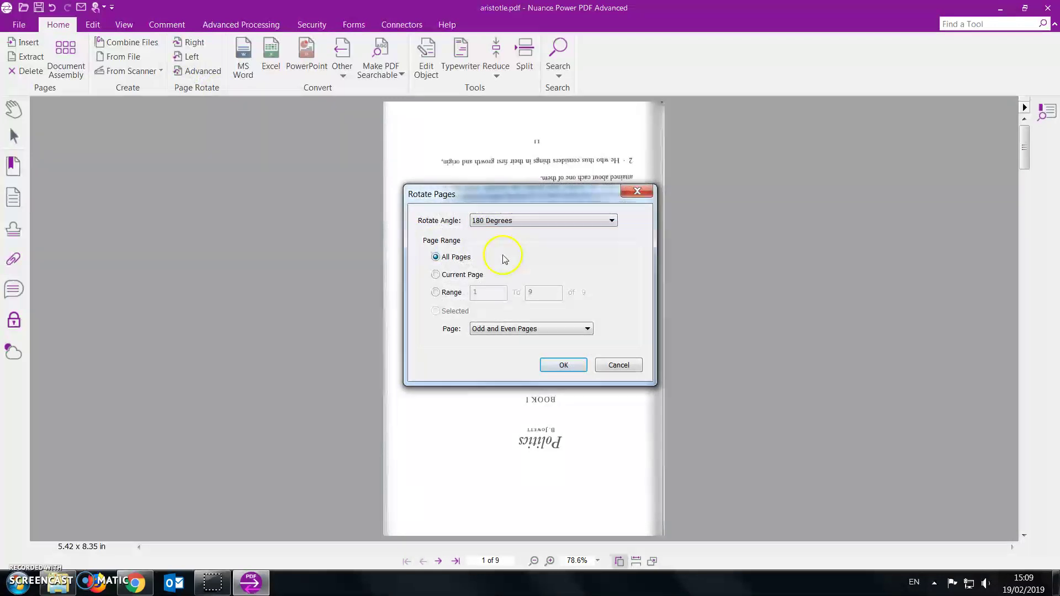
pyautogui.click(486, 329)
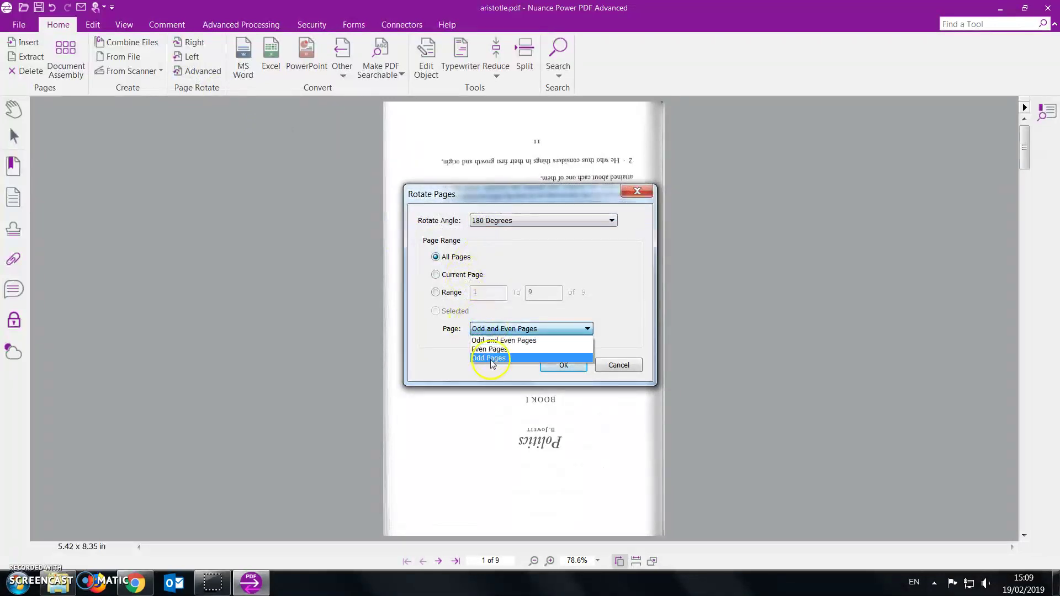
pyautogui.click(492, 359)
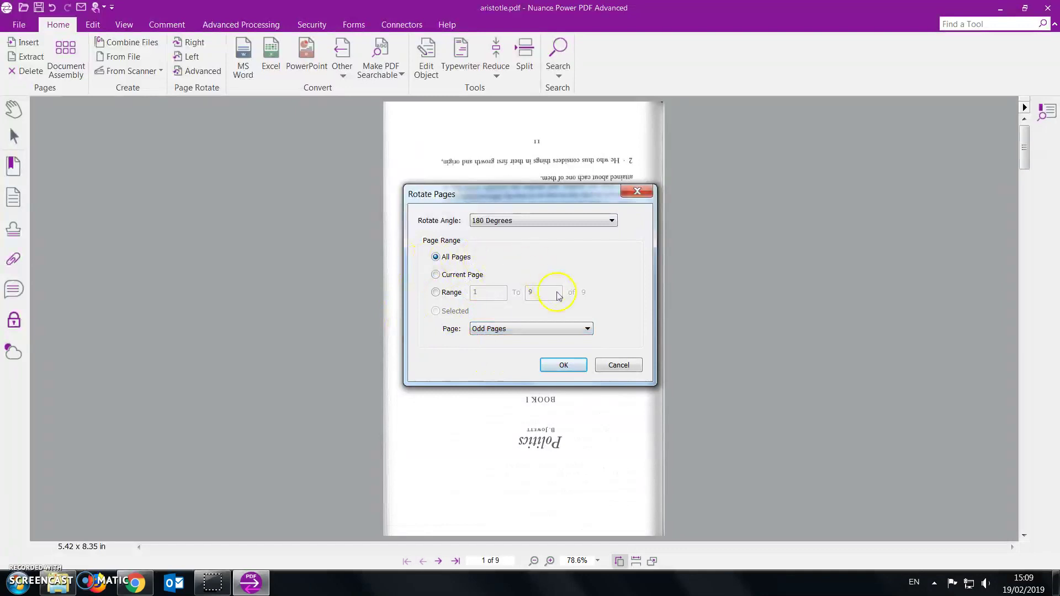
pyautogui.click(551, 366)
# Step through all nine upright pages to page 9, then open the crop settings for page 8.
pyautogui.click(438, 561)
pyautogui.click(438, 561)
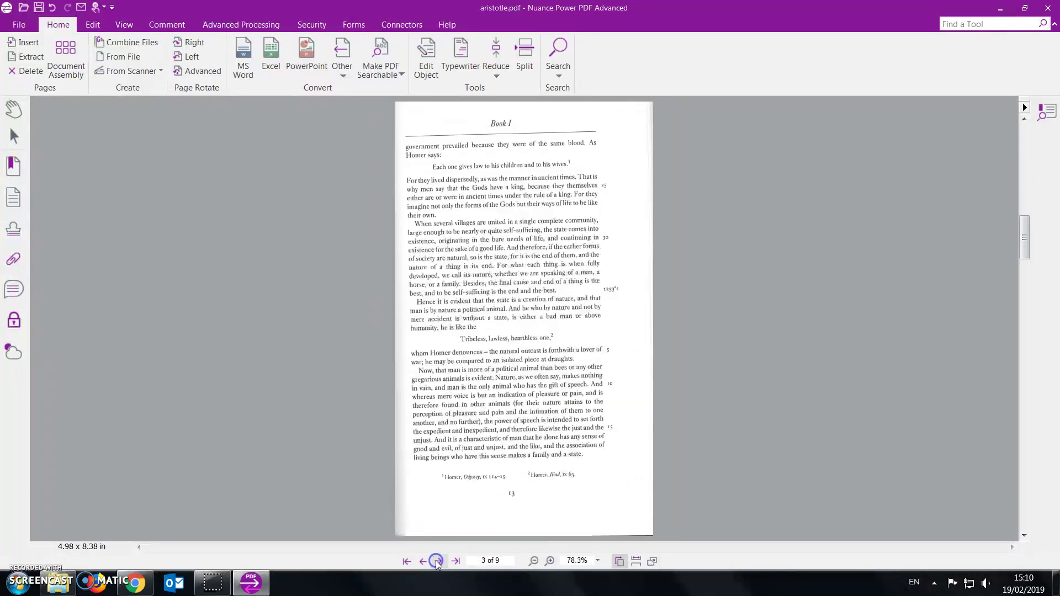
pyautogui.click(438, 562)
pyautogui.click(437, 561)
pyautogui.click(437, 561)
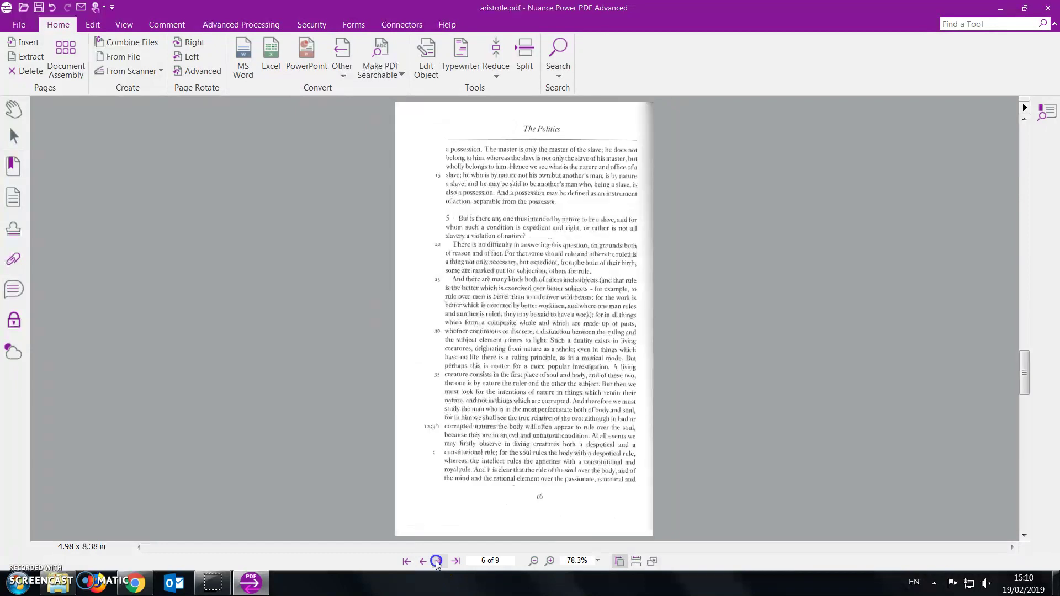
pyautogui.click(436, 562)
pyautogui.click(437, 561)
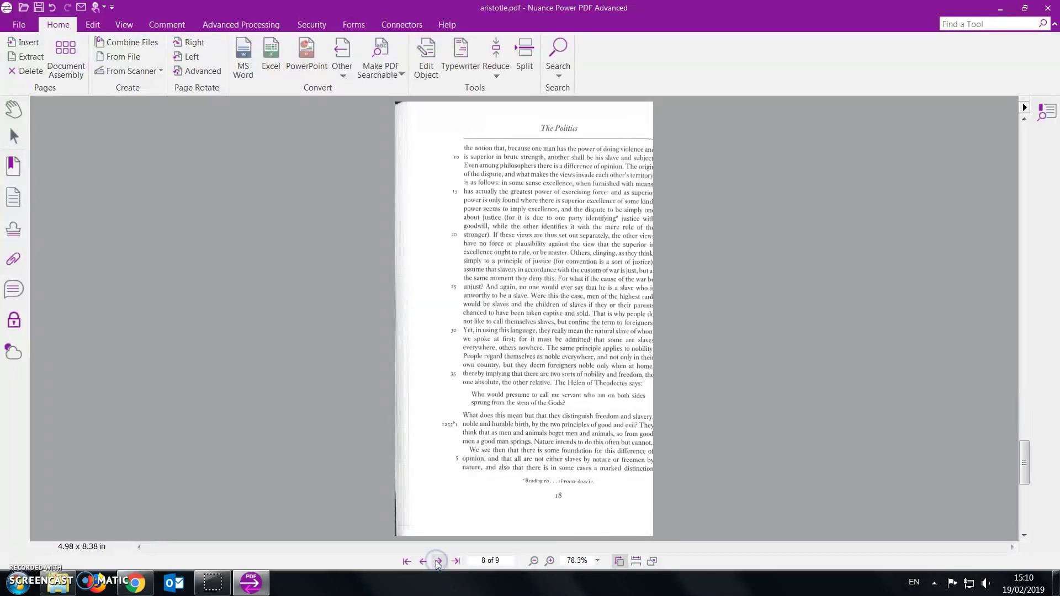
pyautogui.click(437, 562)
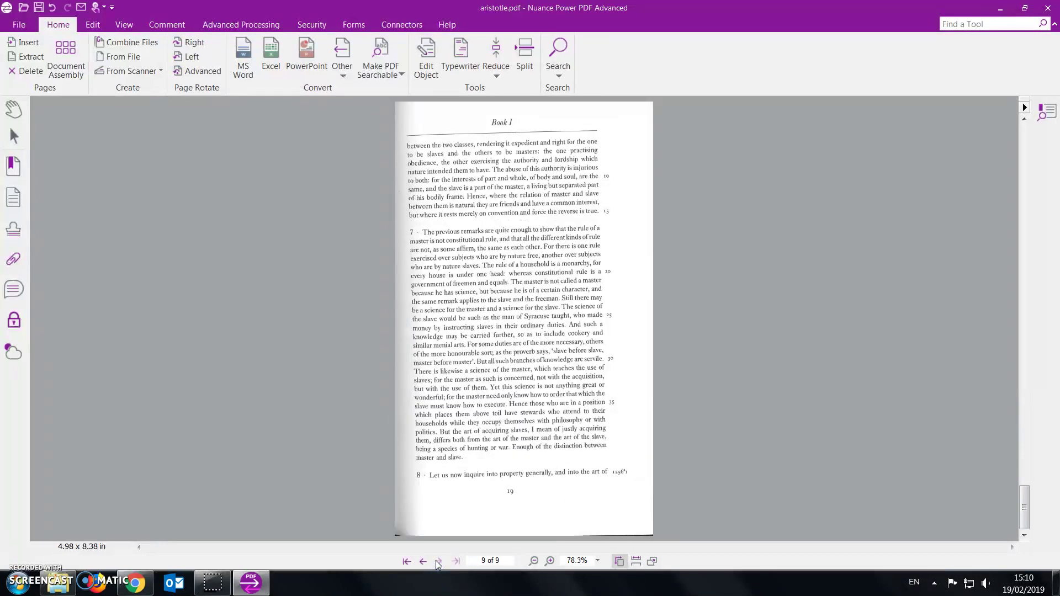
pyautogui.click(424, 561)
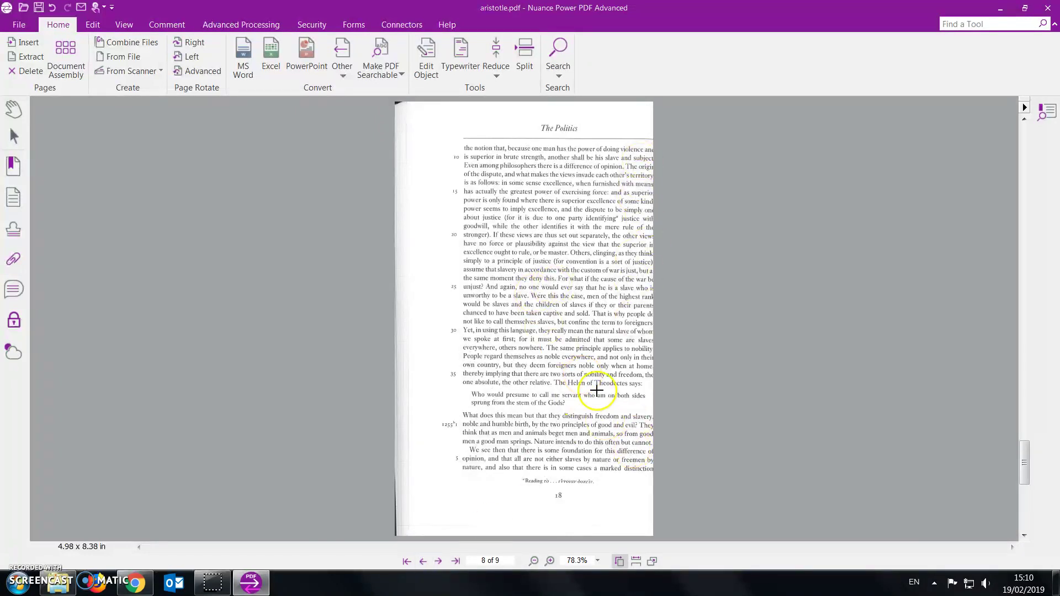
pyautogui.doubleClick(555, 350)
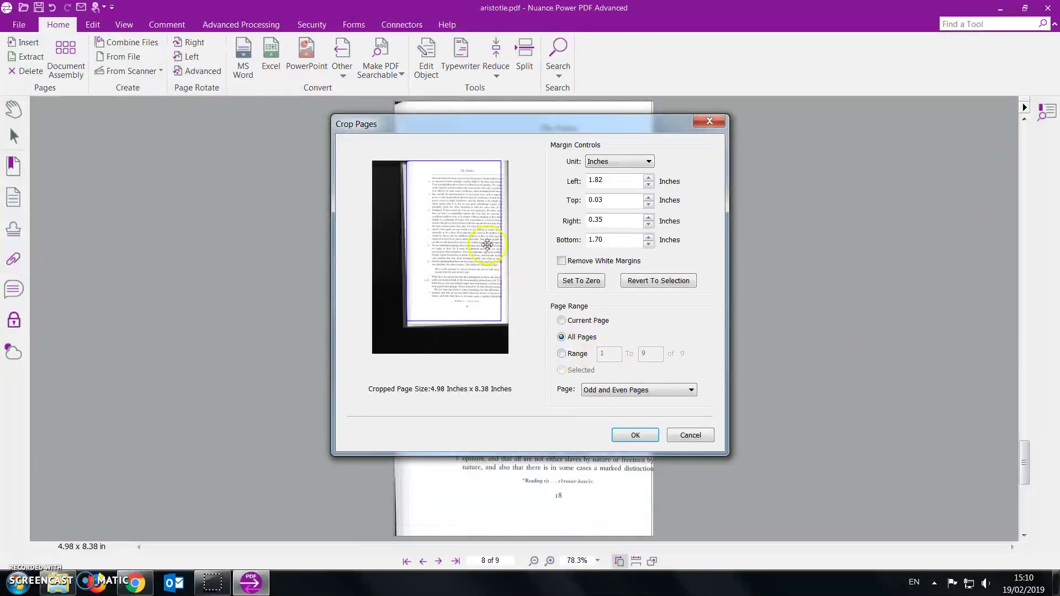
# Crop only page 8 to Left 2.32, Top 0.00, Right 0.06, giving 4.78 x 8.41 in.
pyautogui.moveTo(438, 243); pyautogui.dragTo(417, 241)
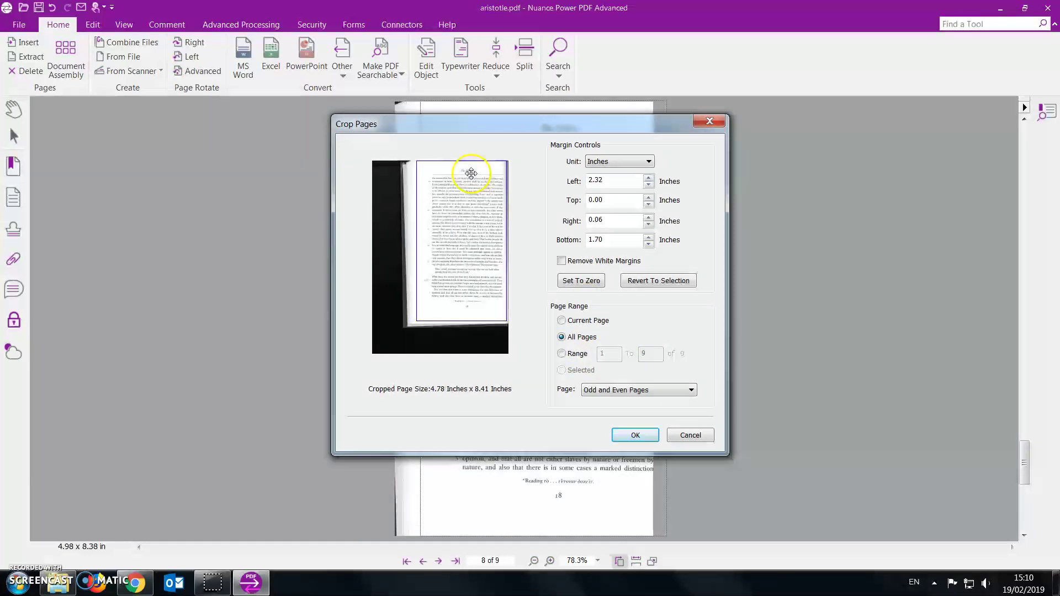
pyautogui.click(579, 322)
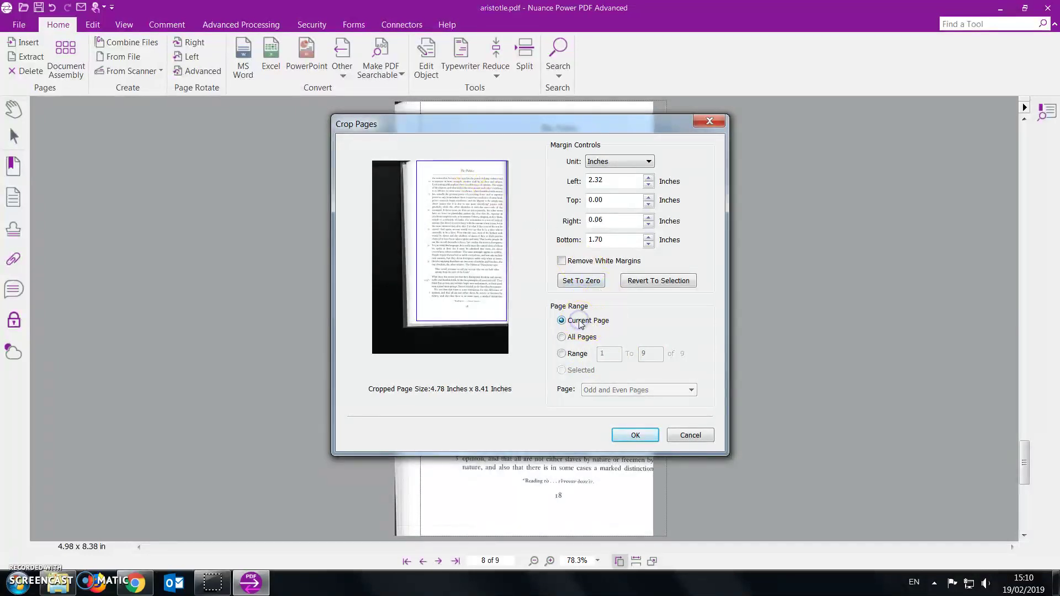
pyautogui.click(635, 436)
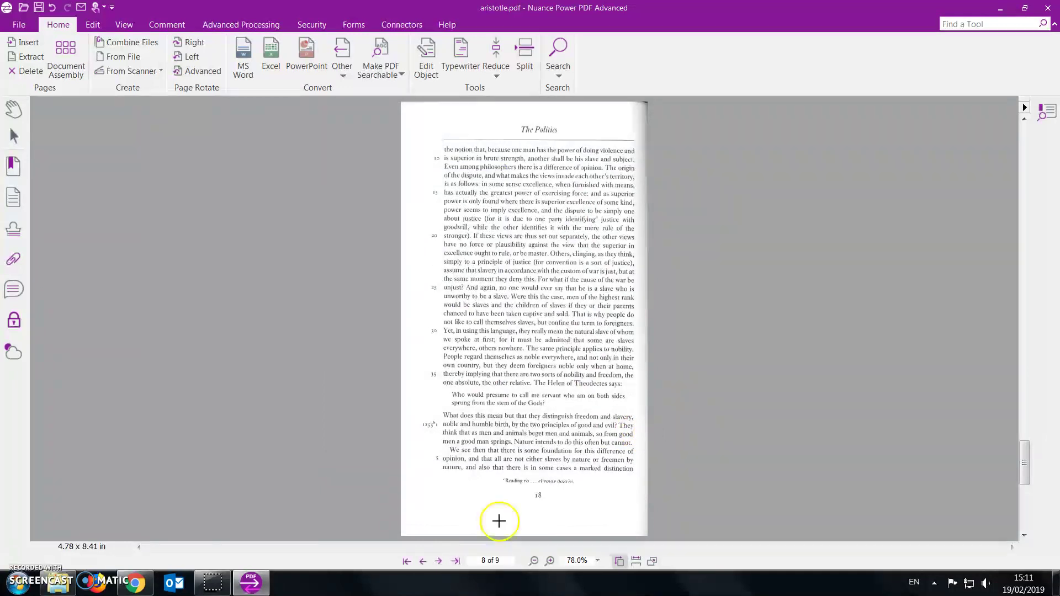
# Go forward to page 9, then step back to the upright Politics title page (1 of 9).
pyautogui.click(442, 562)
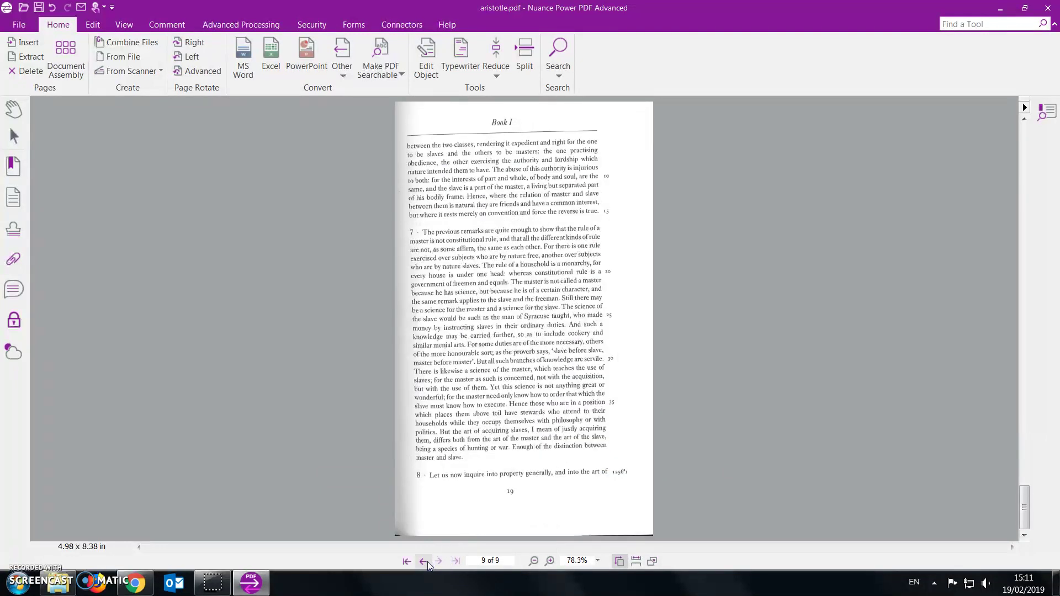
pyautogui.click(427, 562)
pyautogui.click(427, 562)
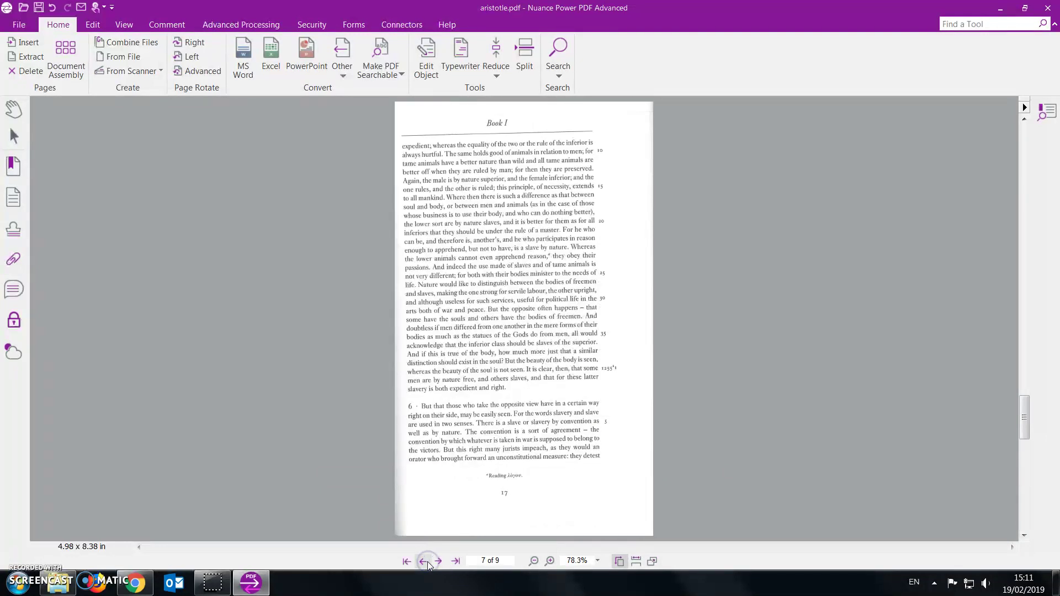
pyautogui.click(427, 561)
pyautogui.click(427, 562)
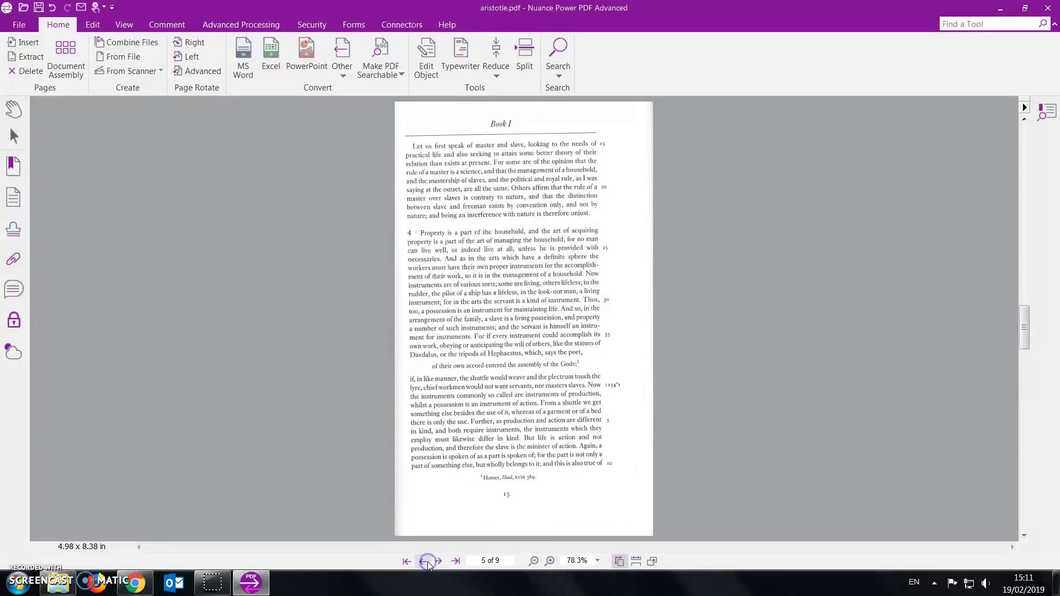
pyautogui.click(427, 562)
pyautogui.click(427, 562)
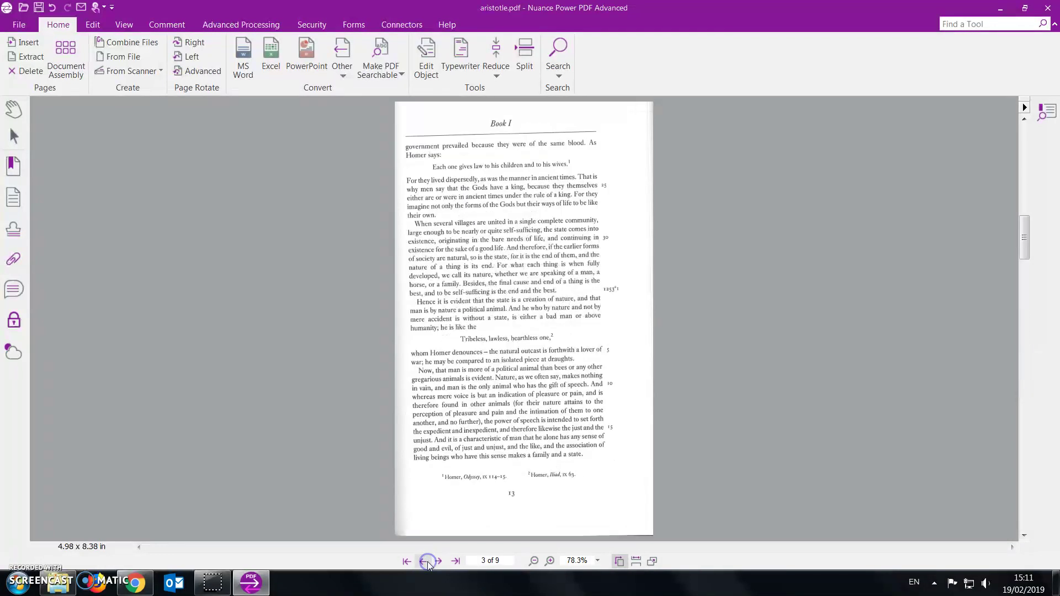
pyautogui.click(427, 562)
pyautogui.click(428, 562)
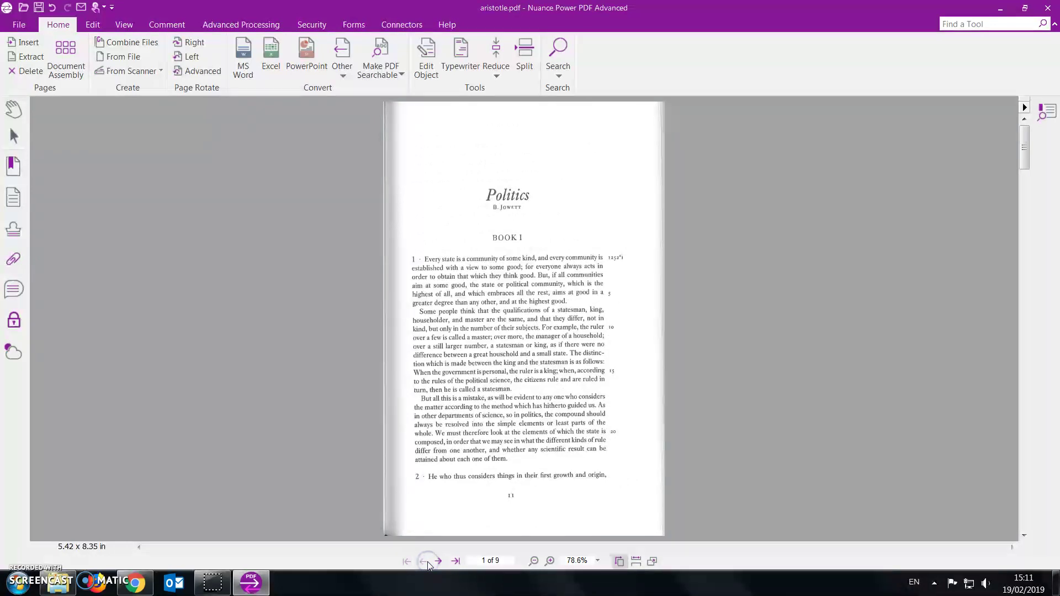
pyautogui.click(425, 559)
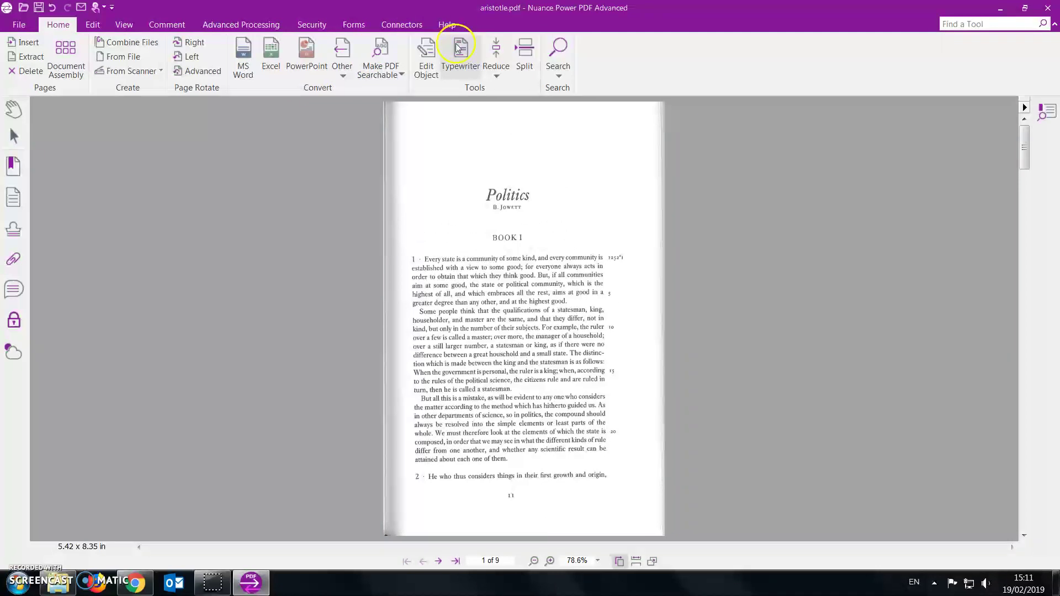
# Optimise the PDF with the General settings: PDF 1.5 and later, Compress document.
pyautogui.click(502, 64)
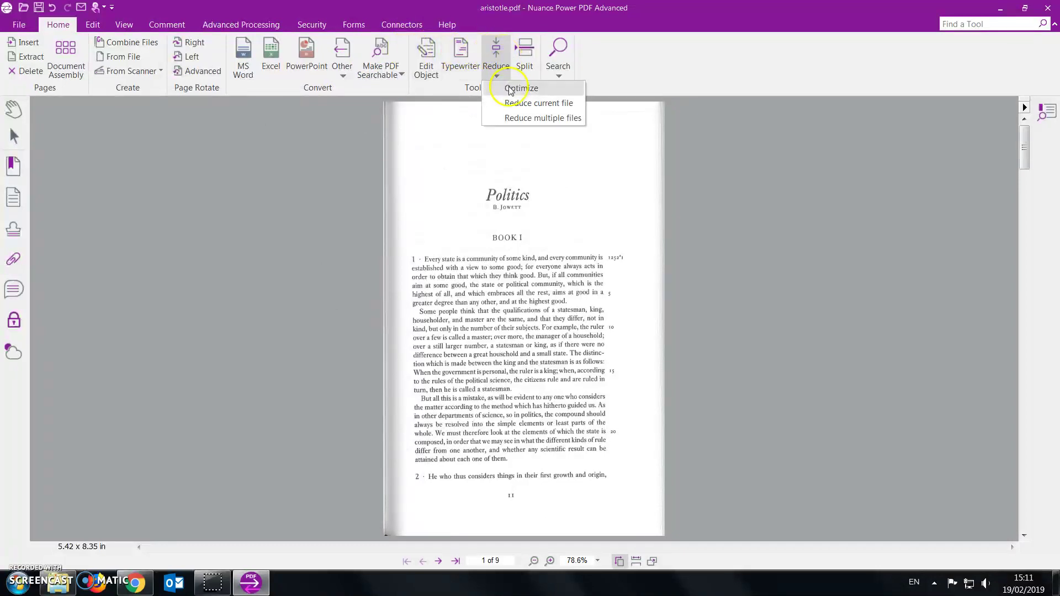
pyautogui.click(510, 90)
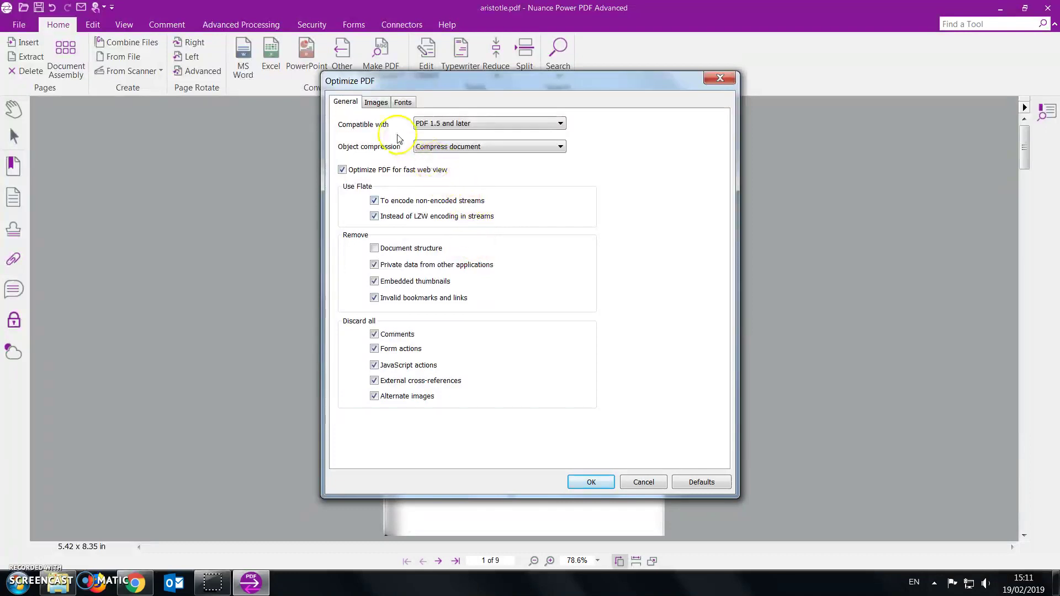
pyautogui.click(591, 483)
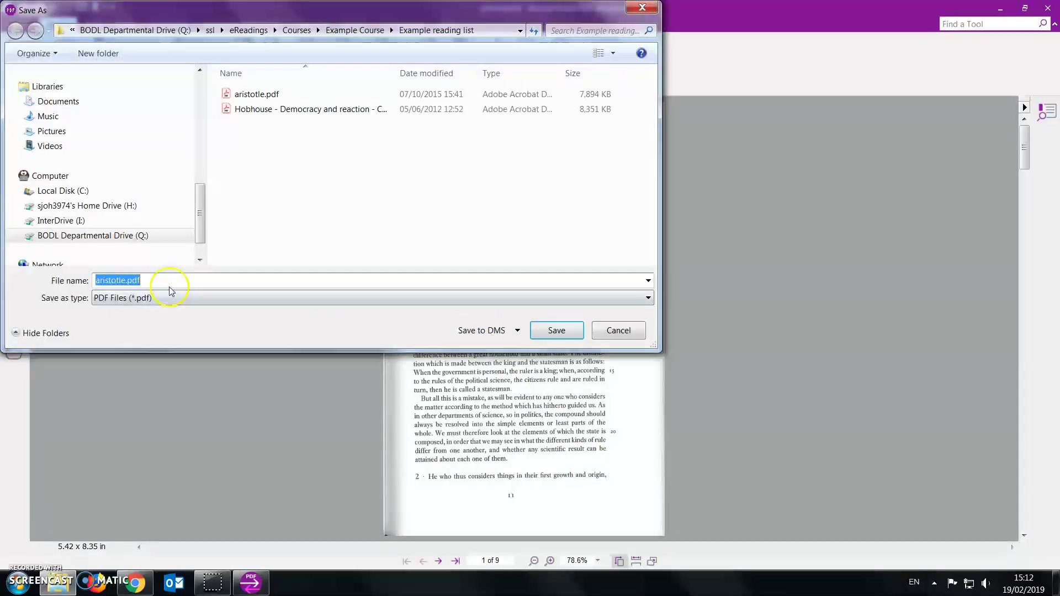
# Change the file name to Aristotle - 'Politics'.pdf and save it.
pyautogui.click(101, 282)
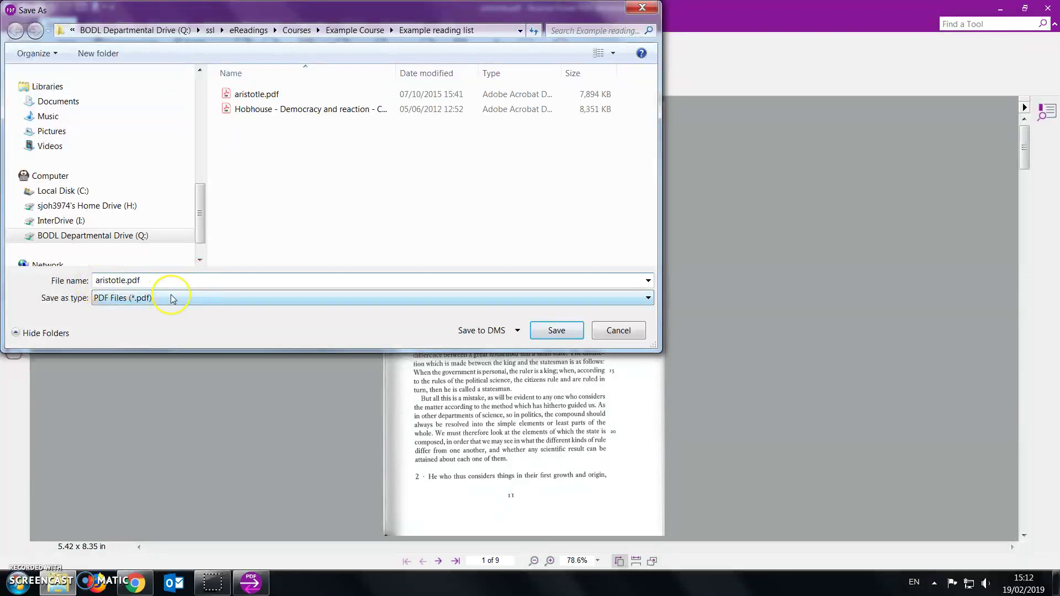
pyautogui.press('BackSpace')
pyautogui.write('A')
pyautogui.click(127, 281)
pyautogui.write("- 'Politi")
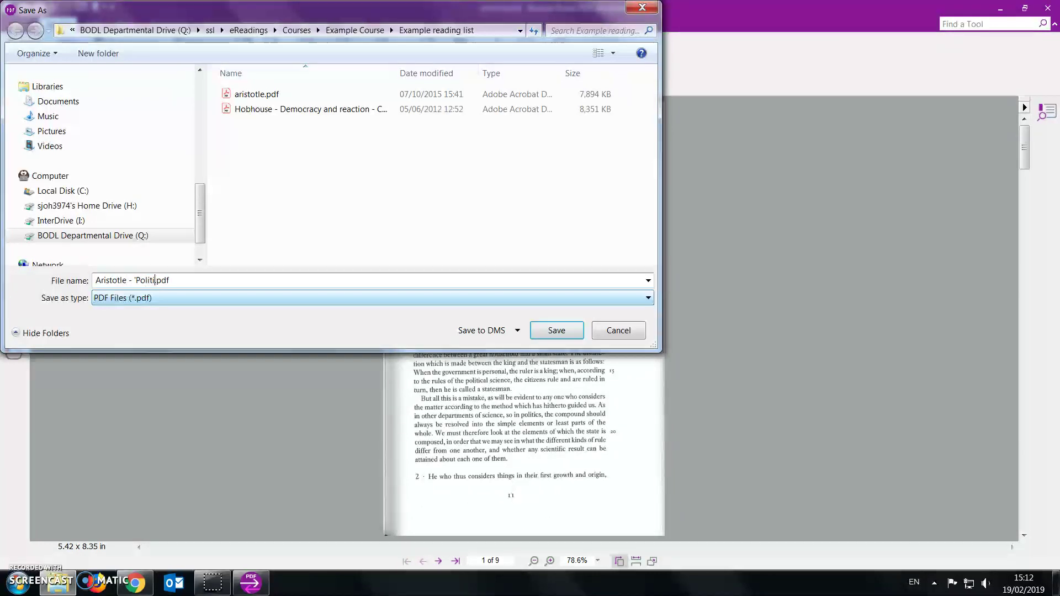
pyautogui.write("cs'")
pyautogui.click(557, 332)
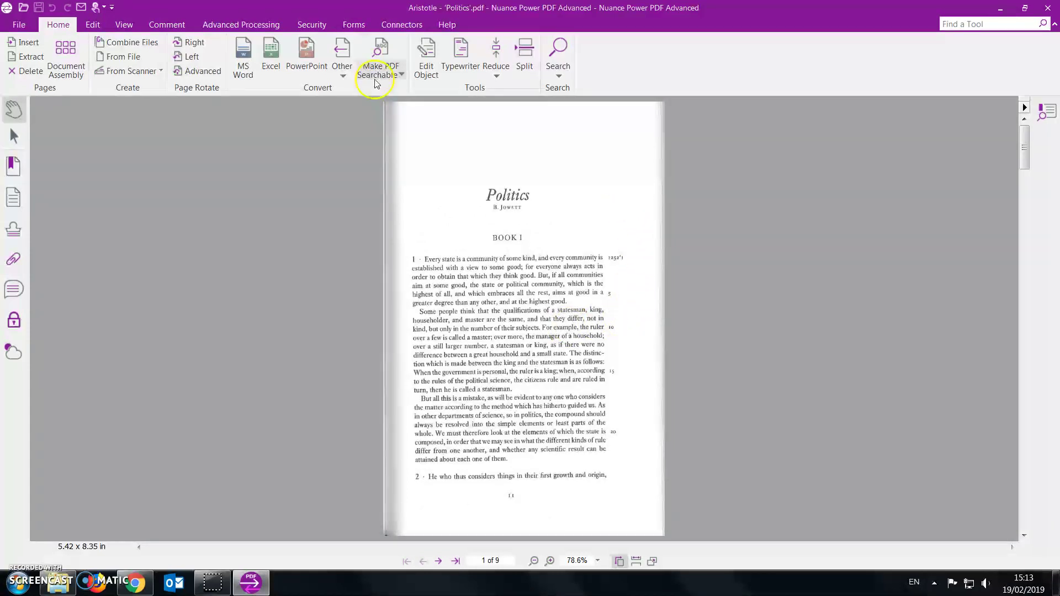
# Convert the whole nine-page document to searchable text and mark the proofread text as ready.
pyautogui.click(383, 51)
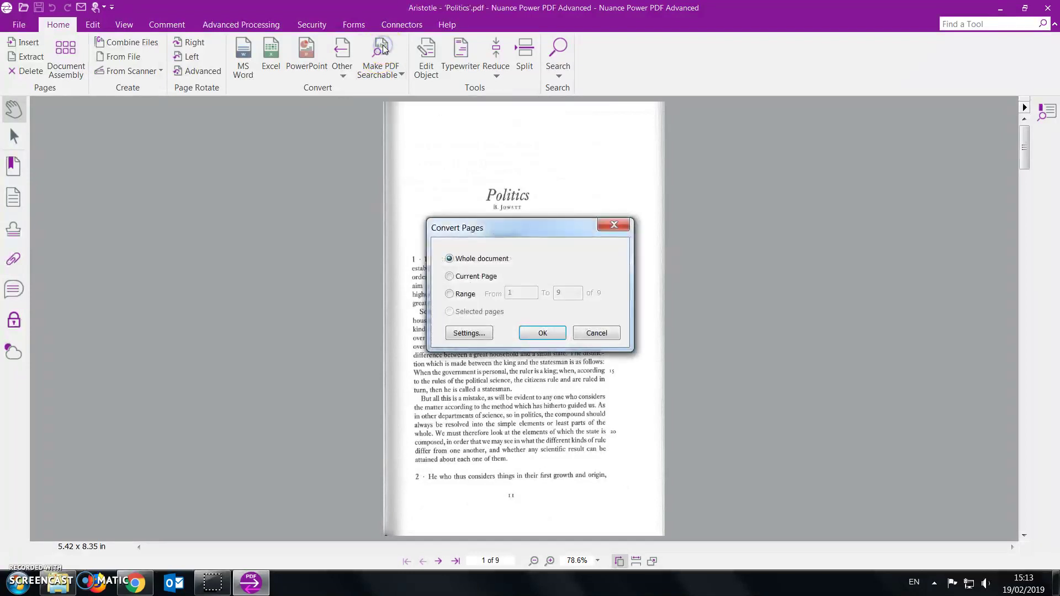
pyautogui.click(547, 335)
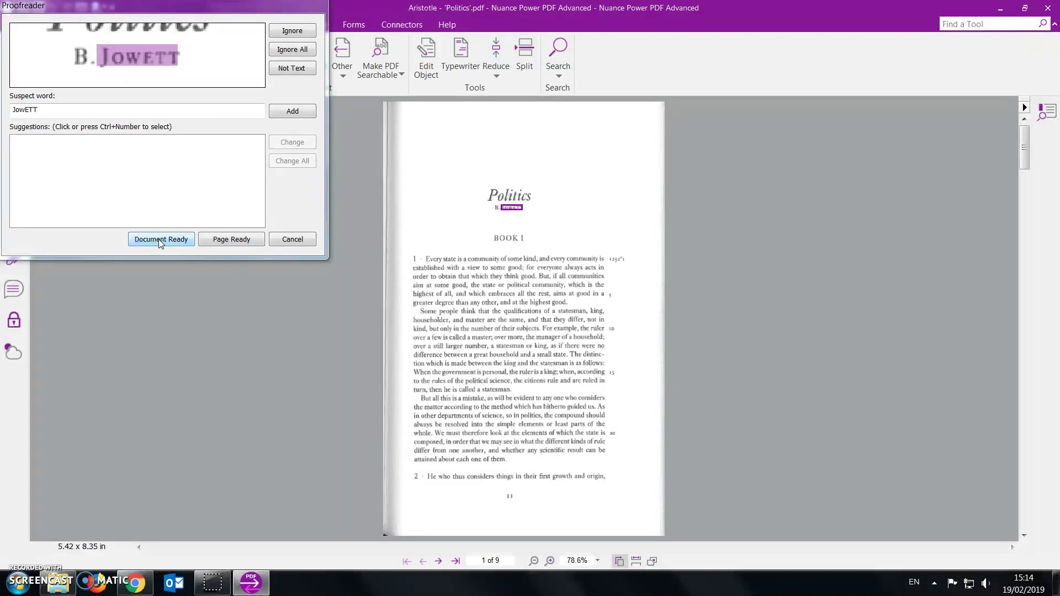
pyautogui.click(161, 239)
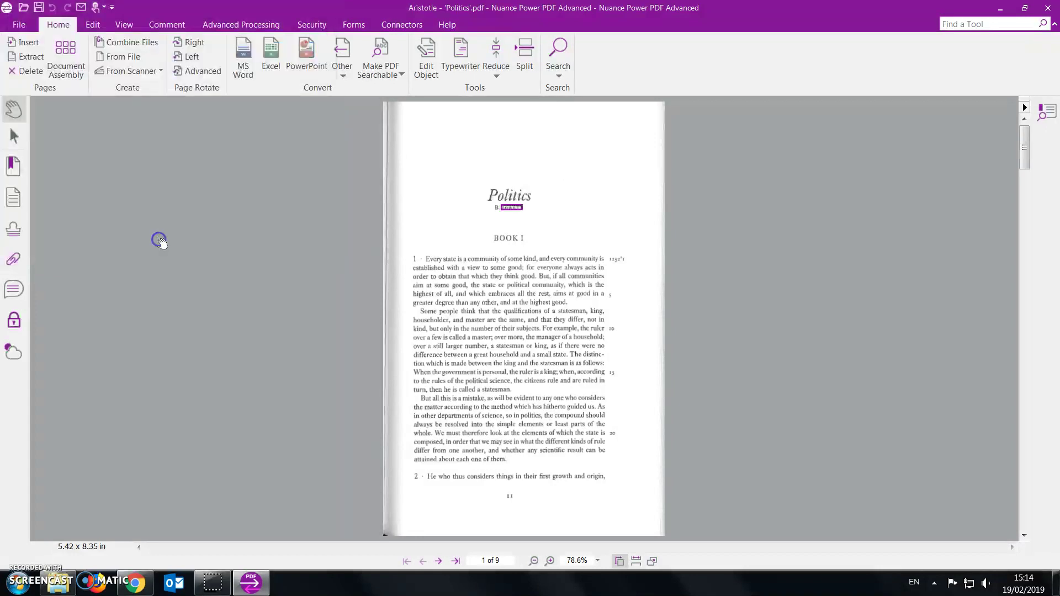
pyautogui.click(577, 293)
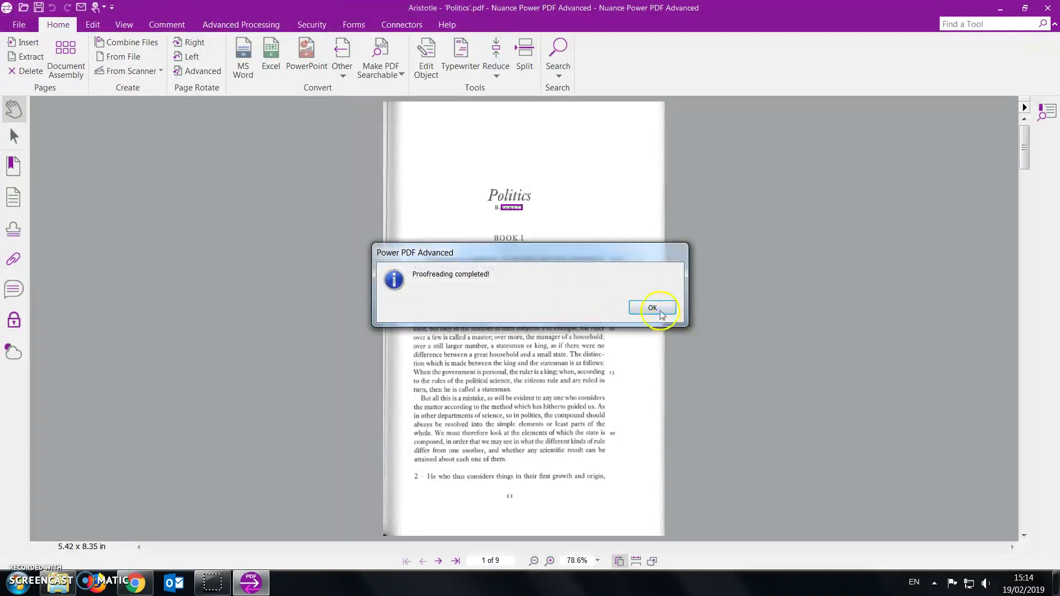
# Search for 'pol' to find political on pages 1 and 3, then clear and close the search.
pyautogui.click(660, 311)
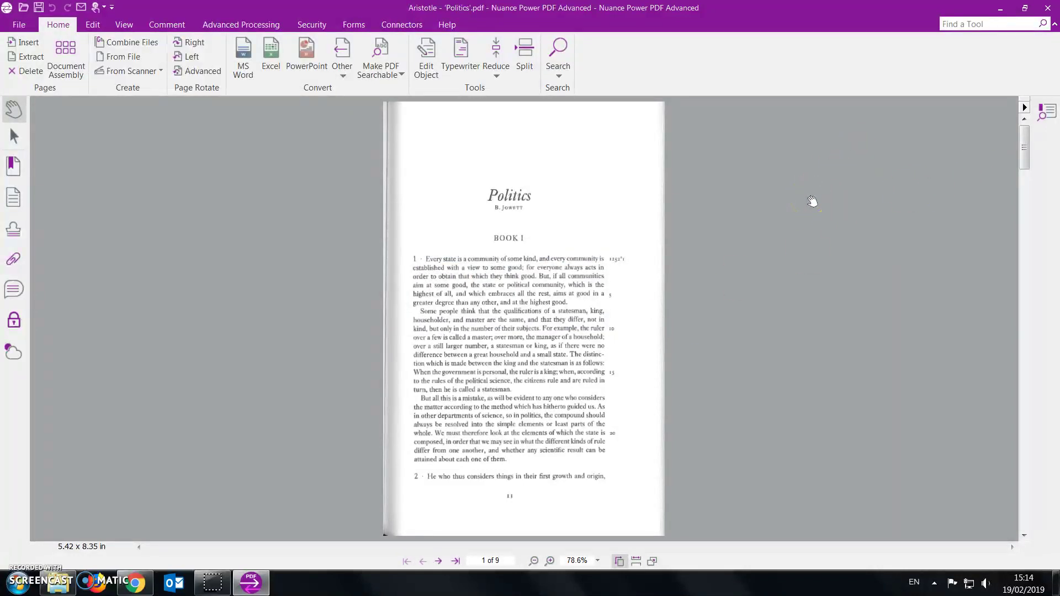
pyautogui.hotkey('ctrl', 'f')
pyautogui.click(927, 165)
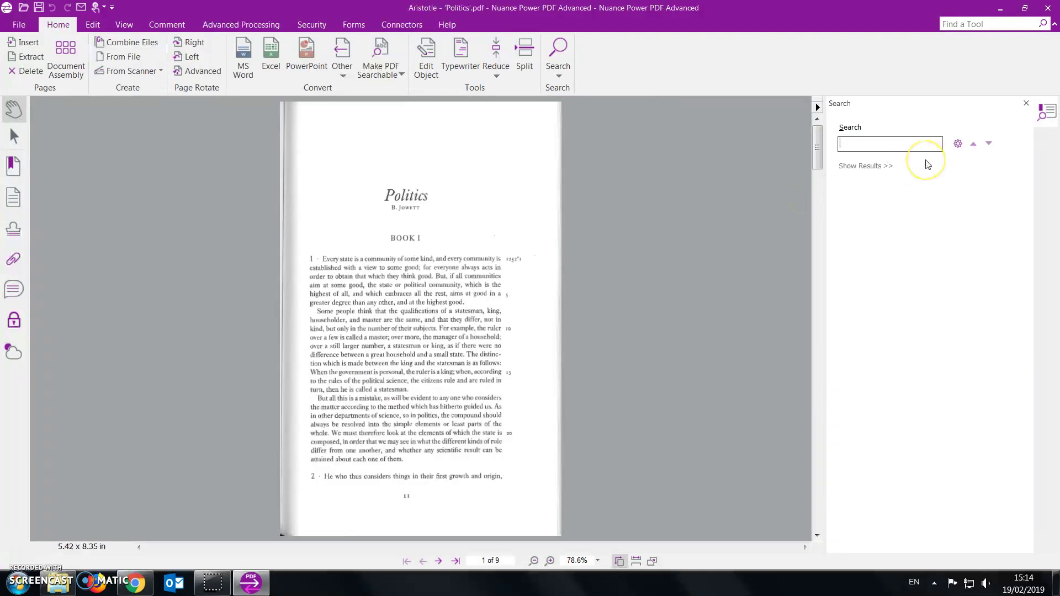
pyautogui.write('political')
pyautogui.press('Return')
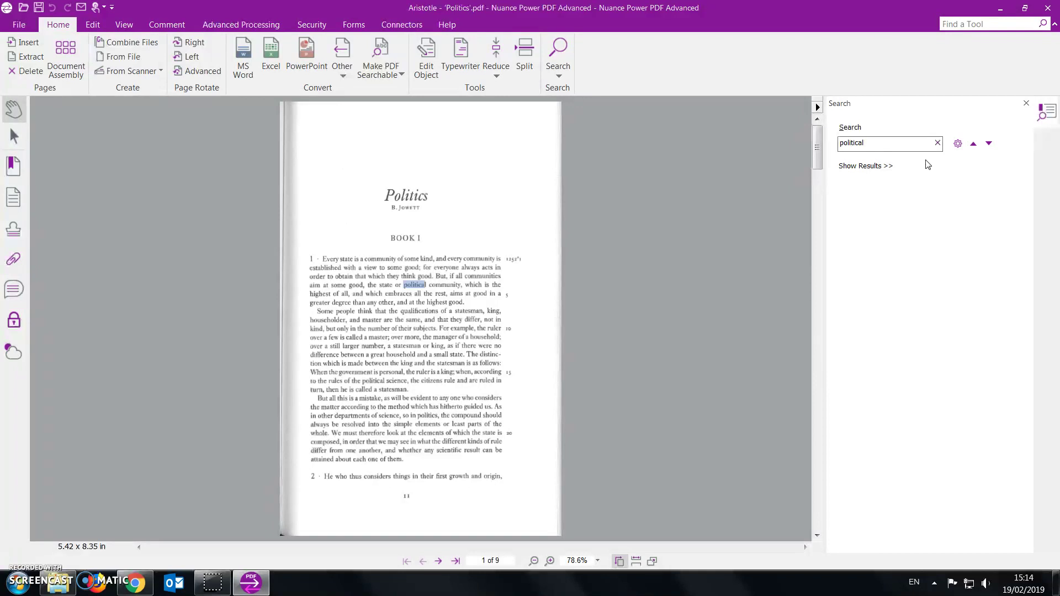
pyautogui.press('Return')
pyautogui.press('Return')
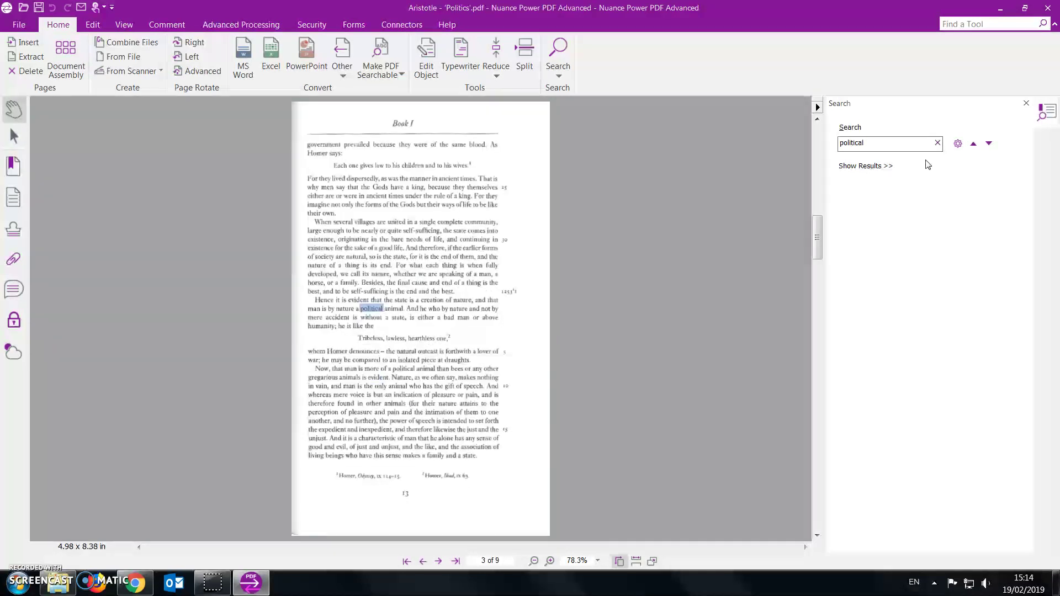
pyautogui.click(938, 143)
pyautogui.click(1027, 103)
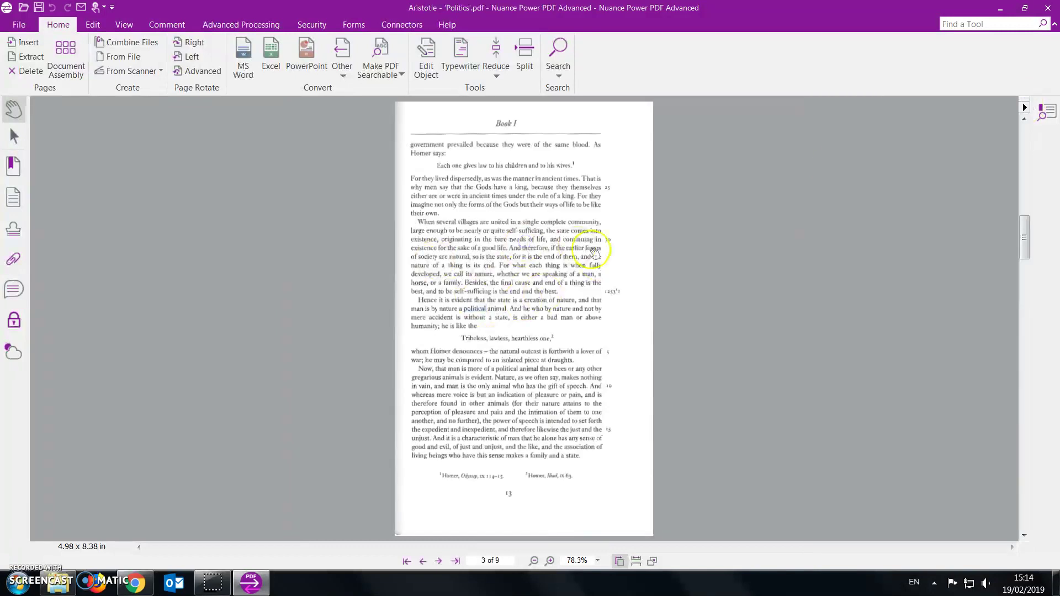
pyautogui.scroll(2, 616, 267)
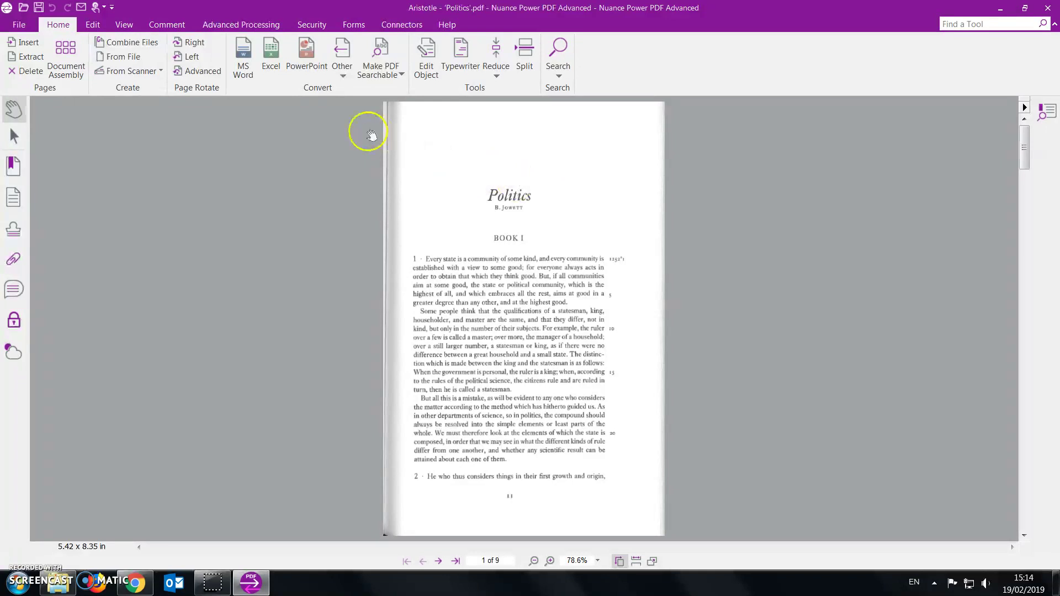
# Set the document's Initial View page layout to Single Page in Manage Security > Modify.
pyautogui.click(313, 26)
pyautogui.click(325, 28)
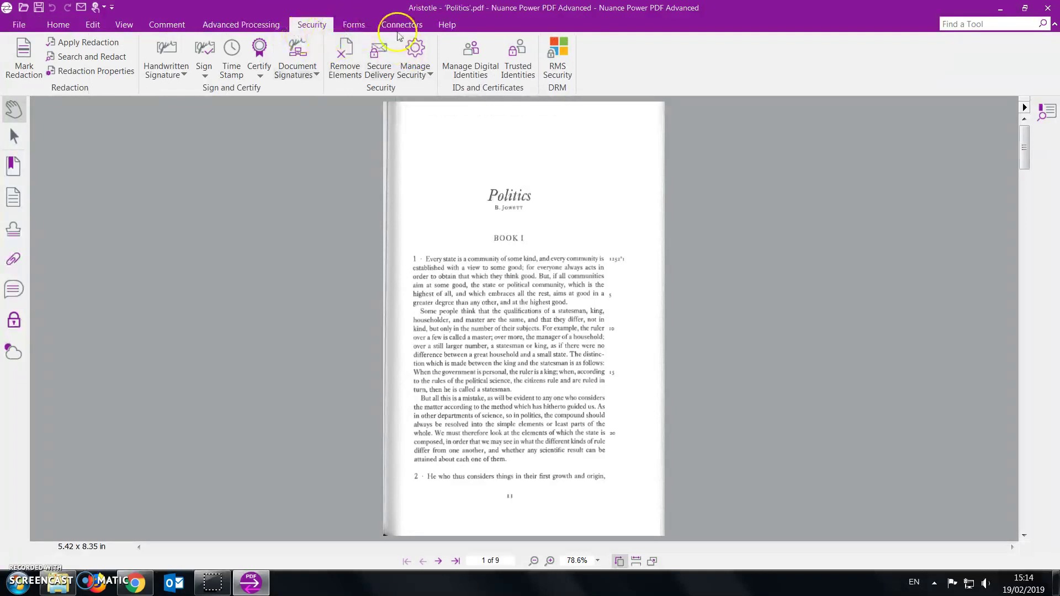
pyautogui.click(424, 67)
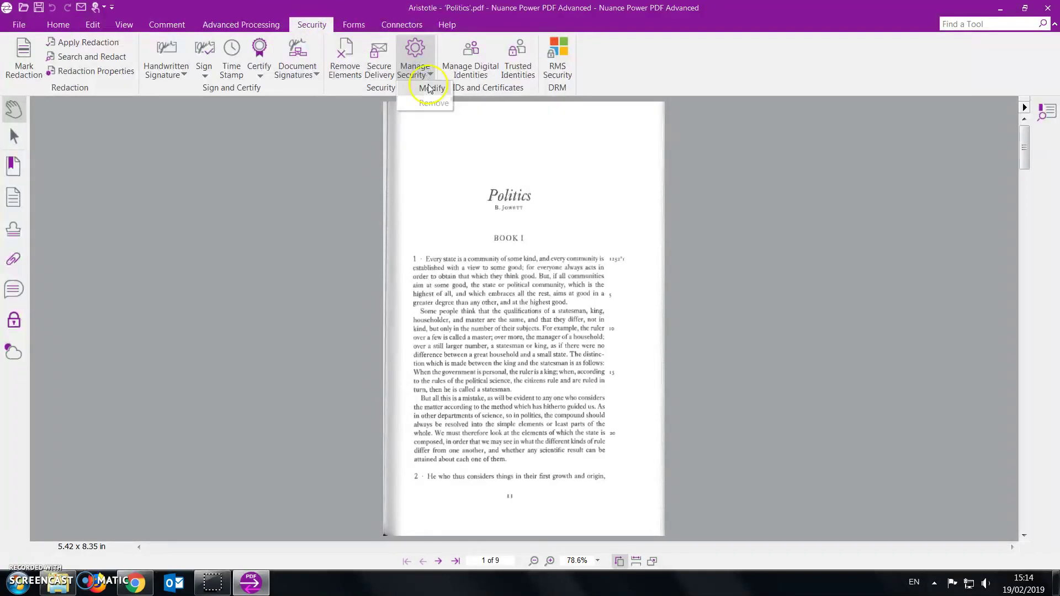
pyautogui.click(429, 90)
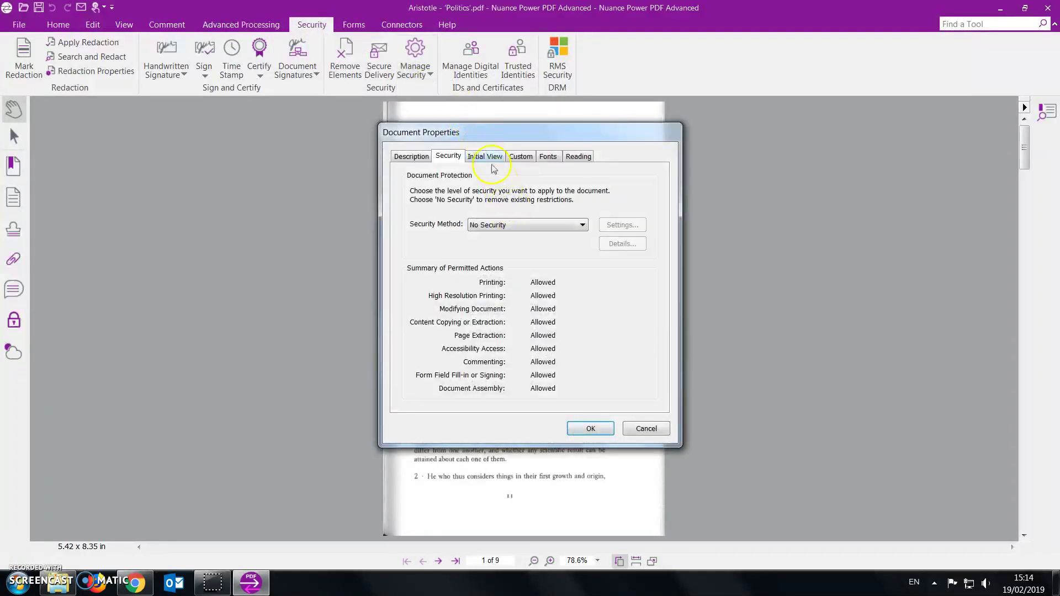
pyautogui.click(484, 156)
pyautogui.click(494, 209)
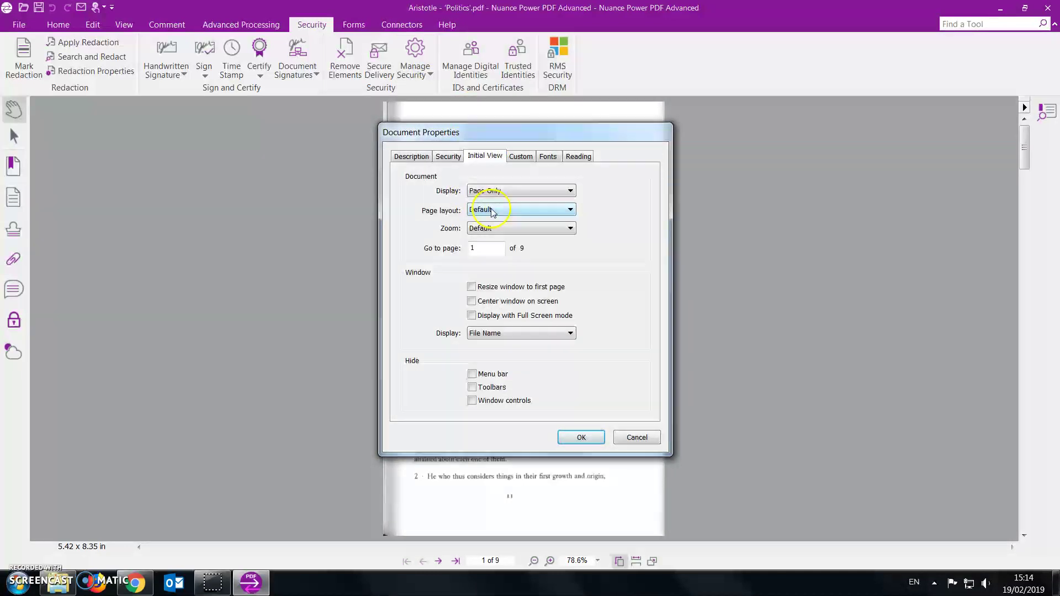
pyautogui.click(495, 230)
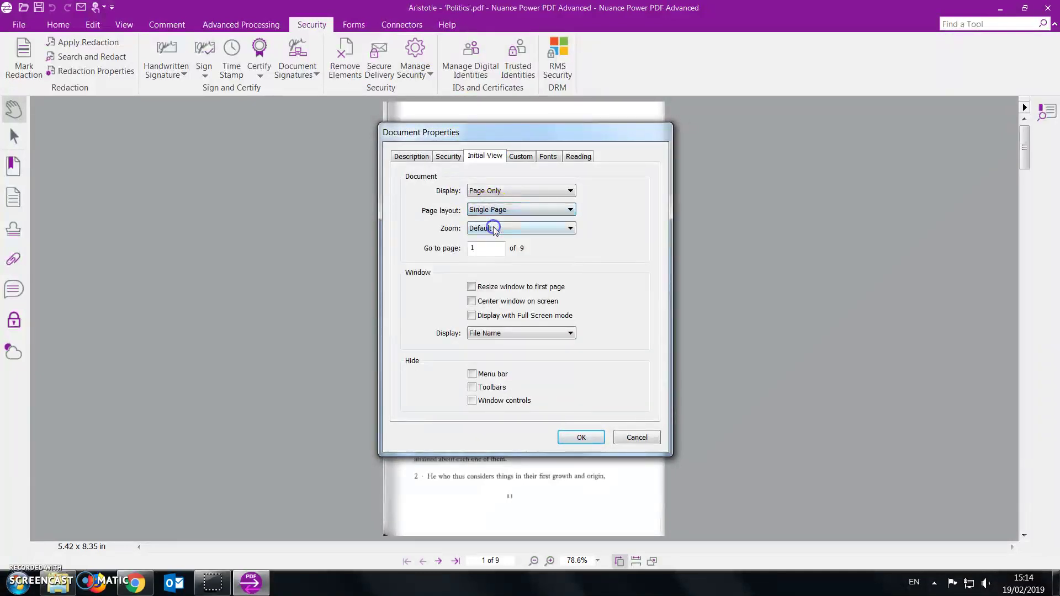
pyautogui.click(581, 438)
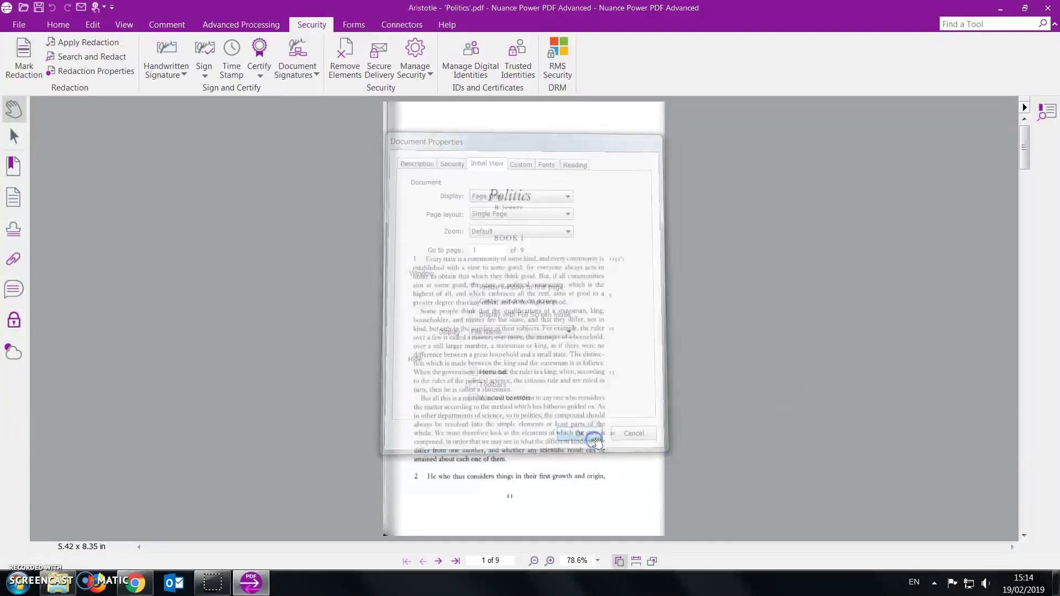
pyautogui.scroll(-1, 713, 316)
pyautogui.scroll(-1, 712, 316)
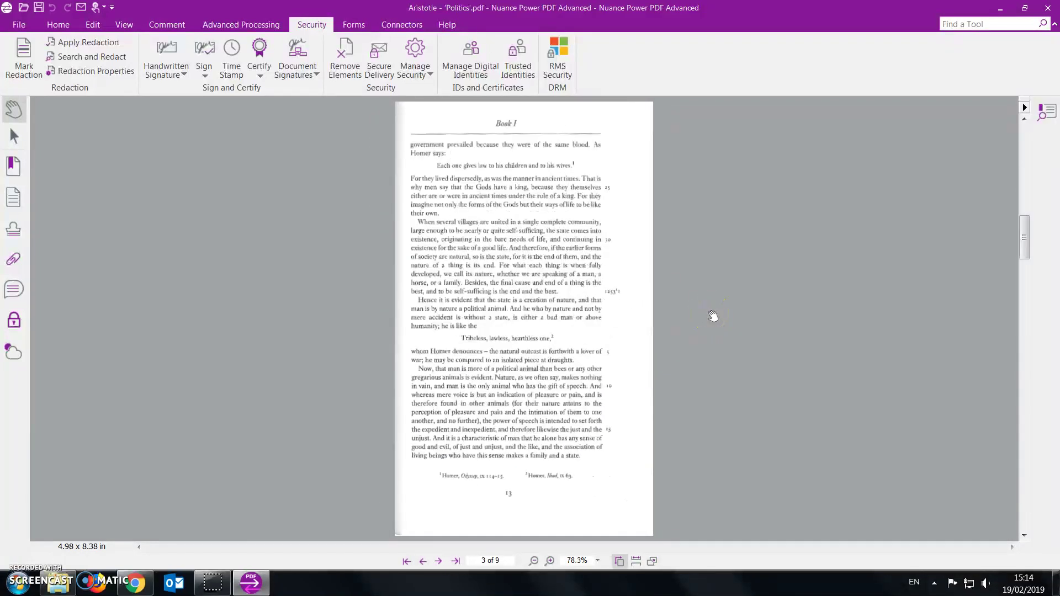
pyautogui.scroll(2, 712, 316)
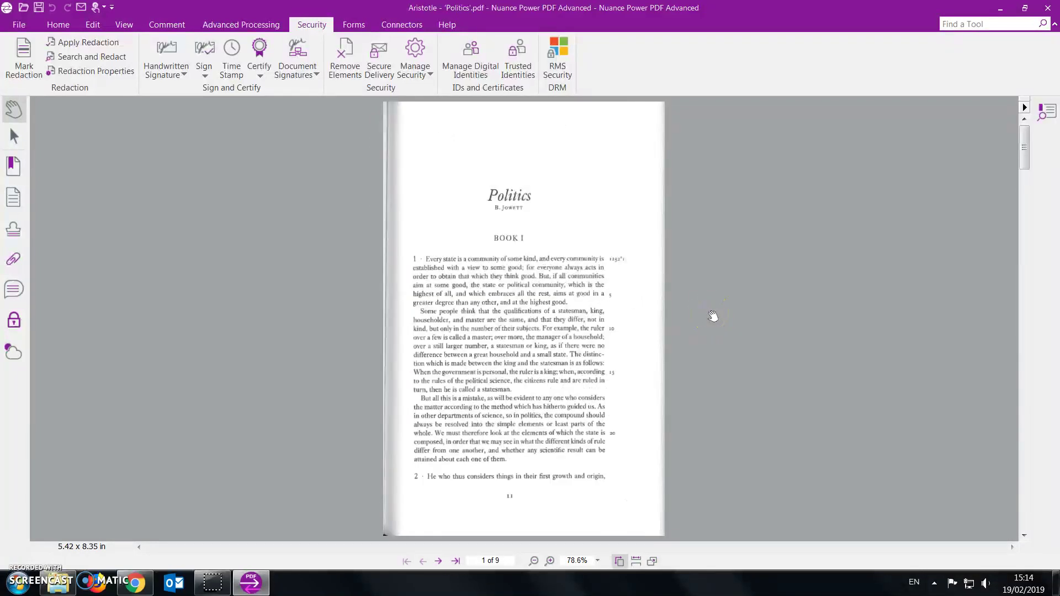
# Save Aristotle - 'Politics'.pdf with the Single Page opening layout.
pyautogui.click(38, 8)
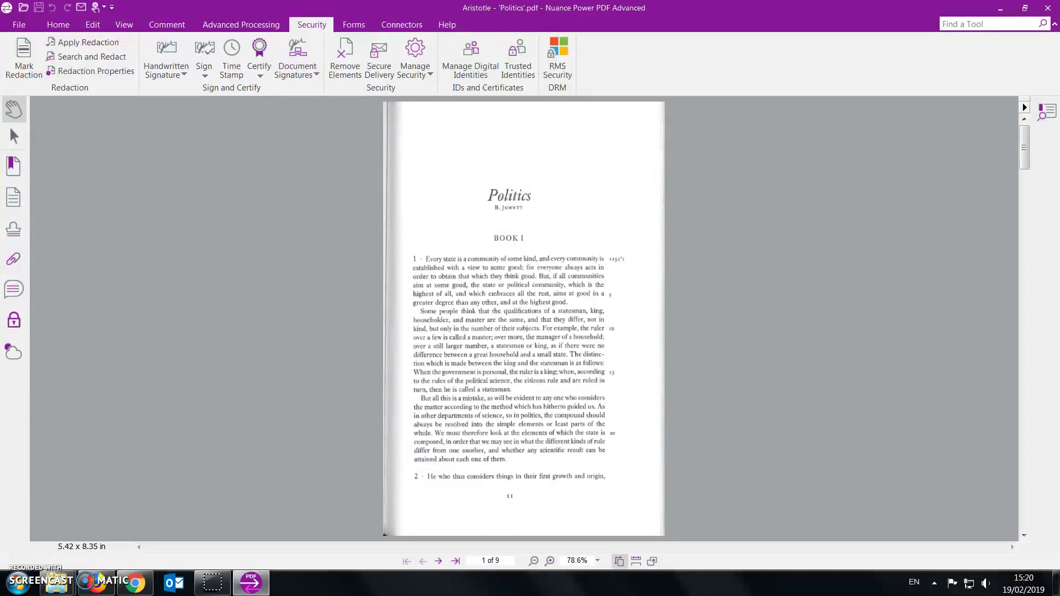
# Choose Aristotle Copyright Notice.pdf for insertion before the first page.
pyautogui.click(65, 27)
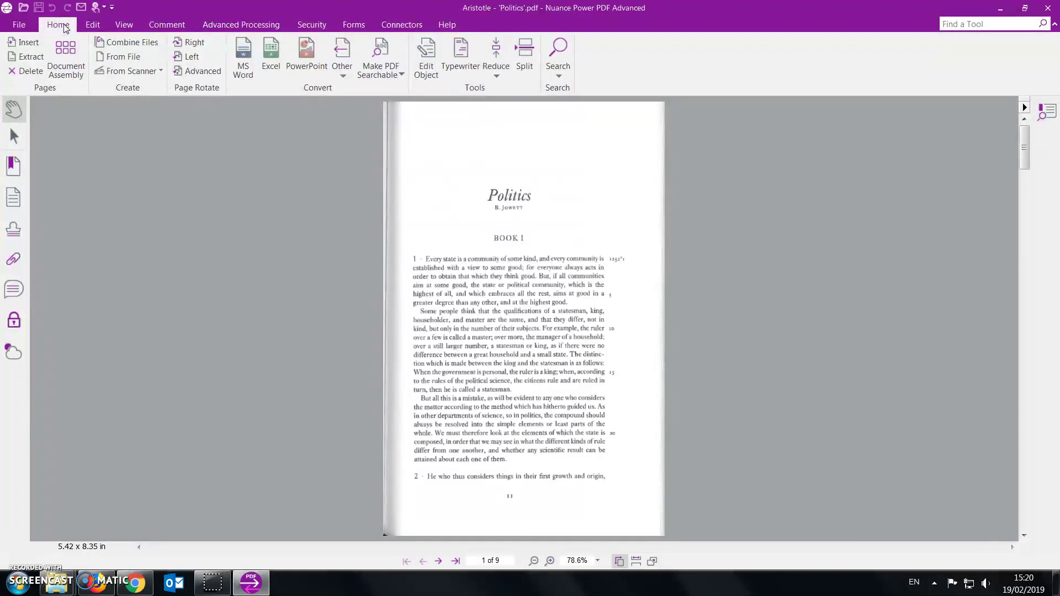
pyautogui.click(26, 44)
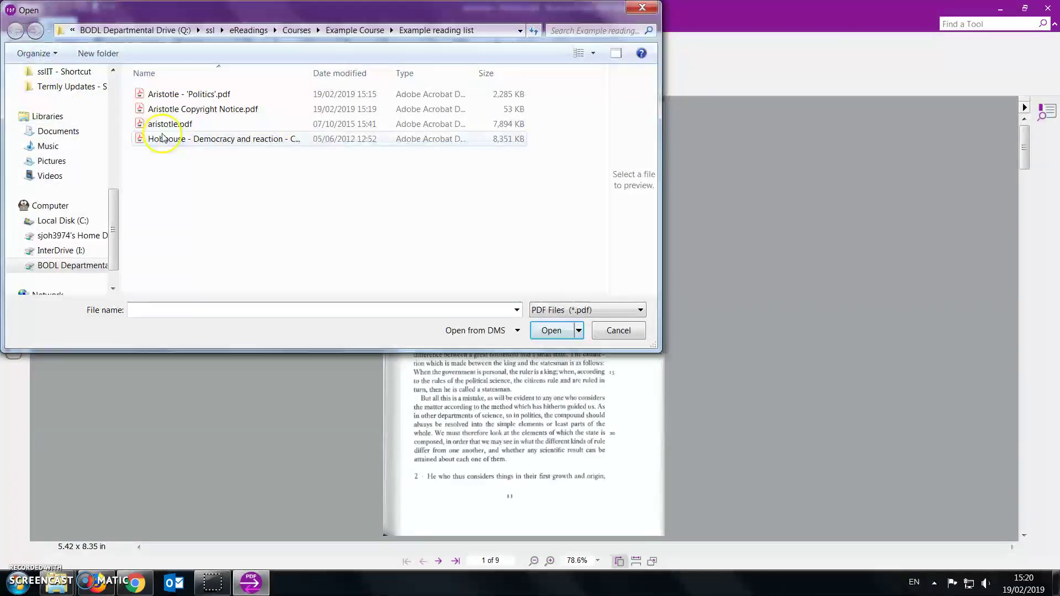
pyautogui.click(183, 111)
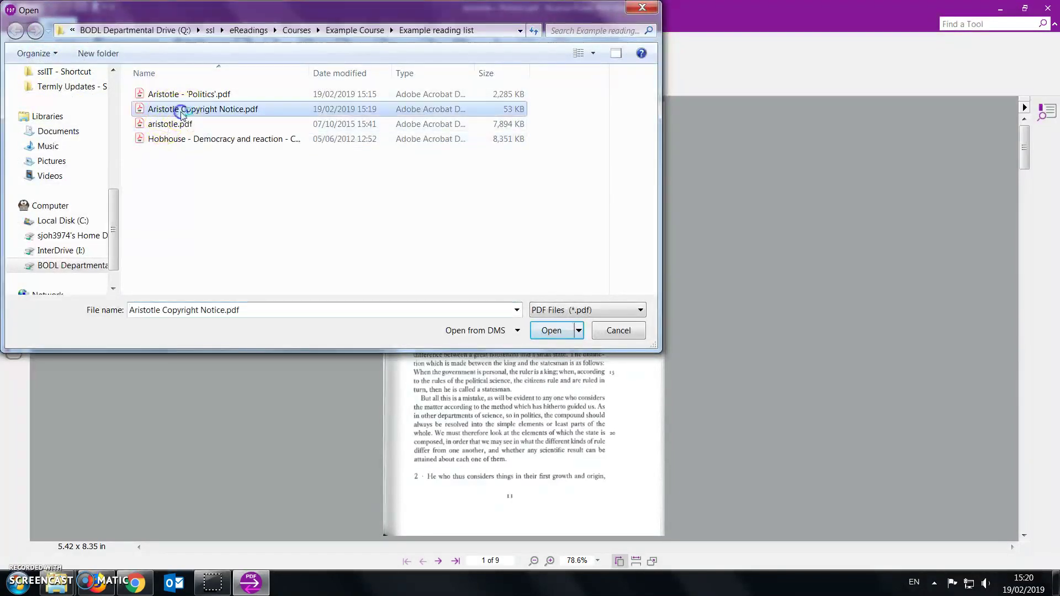
pyautogui.click(554, 332)
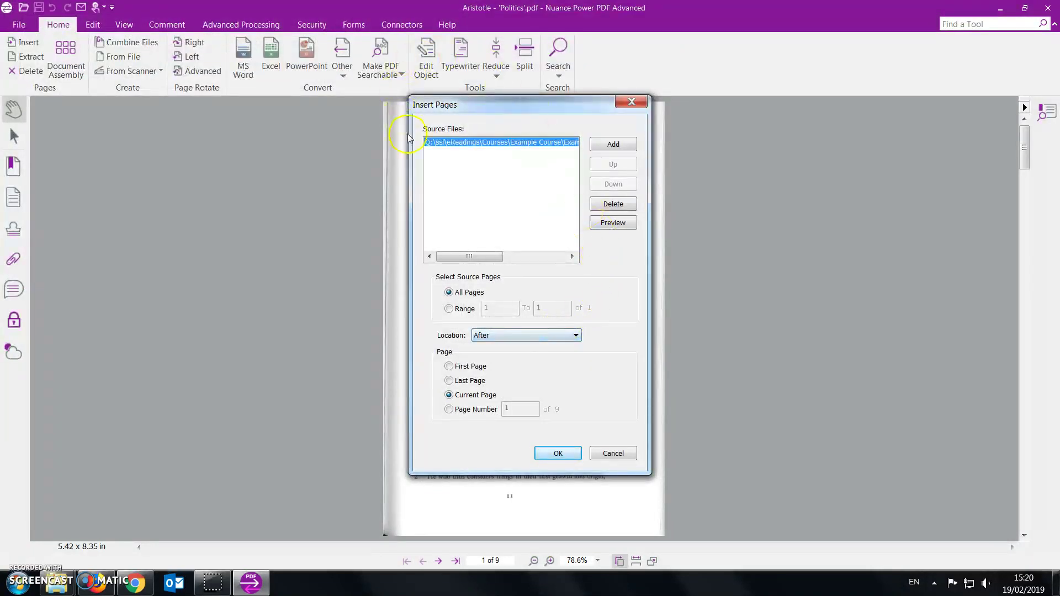
pyautogui.click(473, 368)
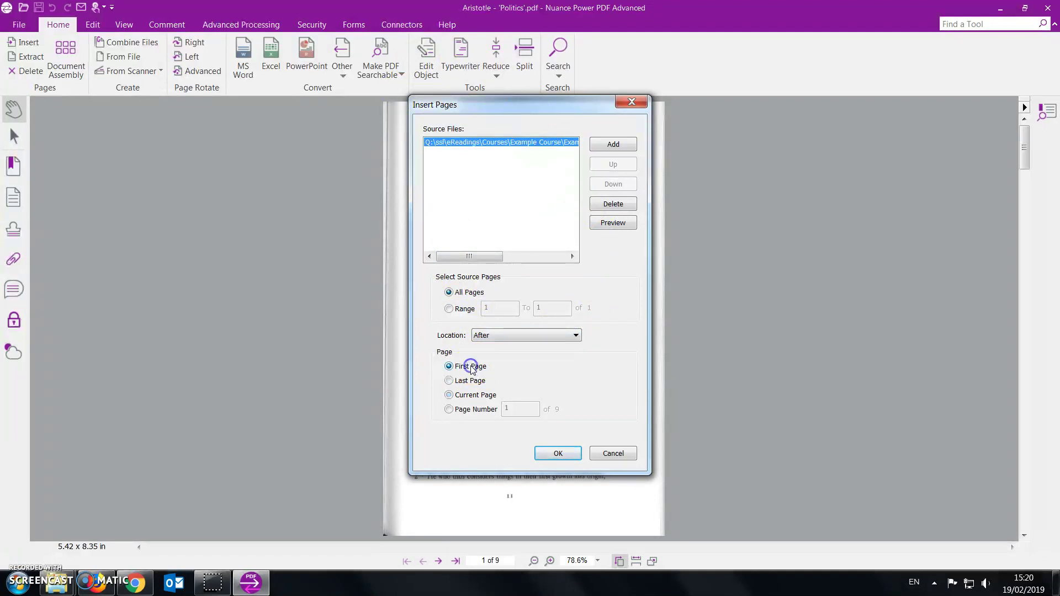
pyautogui.click(536, 337)
pyautogui.click(529, 356)
# Insert the copyright notice as page 1, check the pages, and save the ten-page PDF.
pyautogui.click(565, 454)
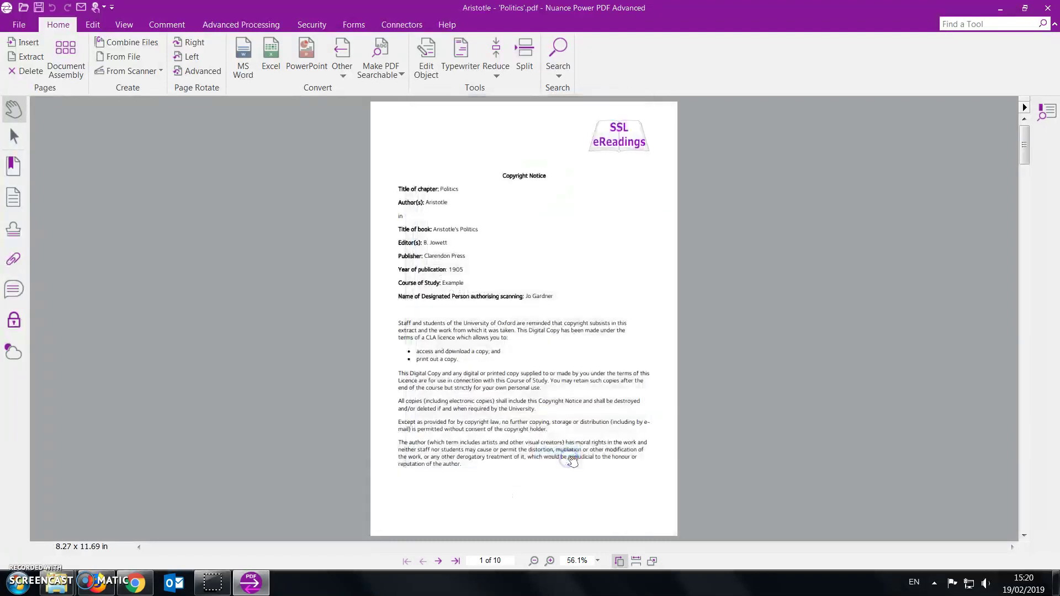
pyautogui.scroll(-2, 635, 240)
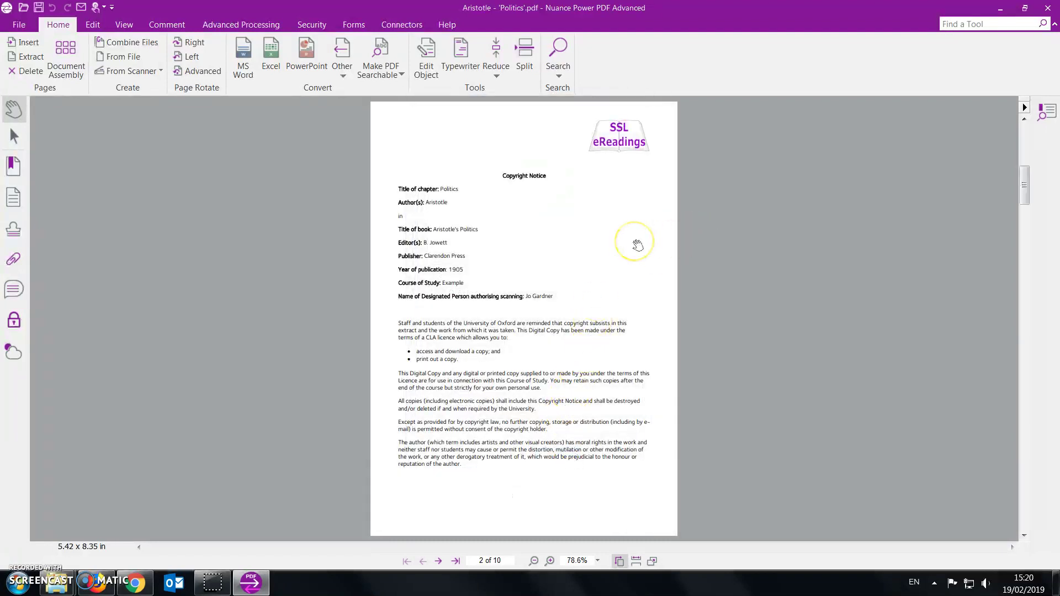
pyautogui.scroll(4, 638, 245)
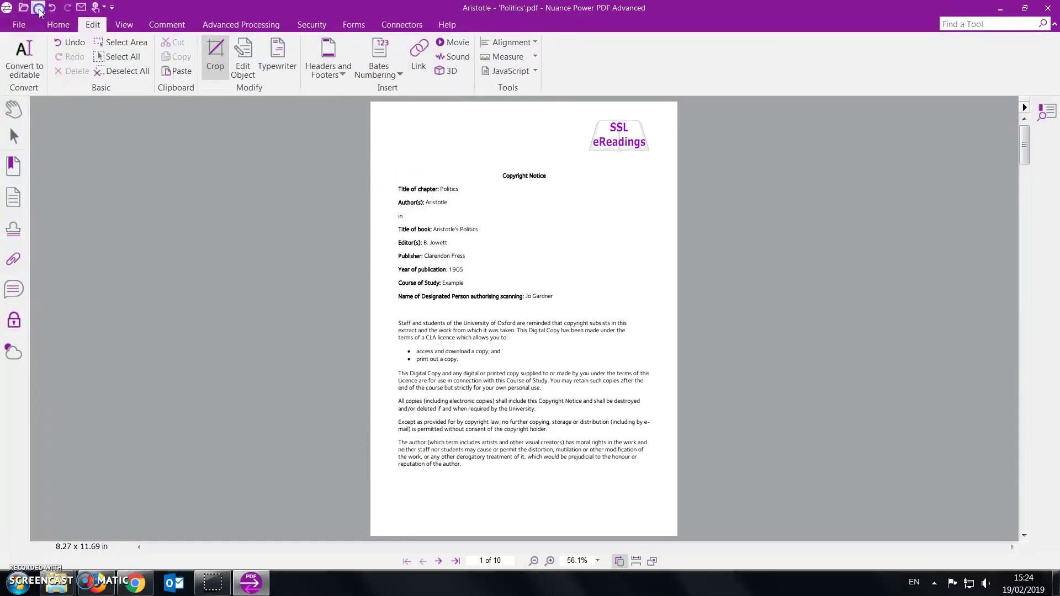
pyautogui.click(38, 9)
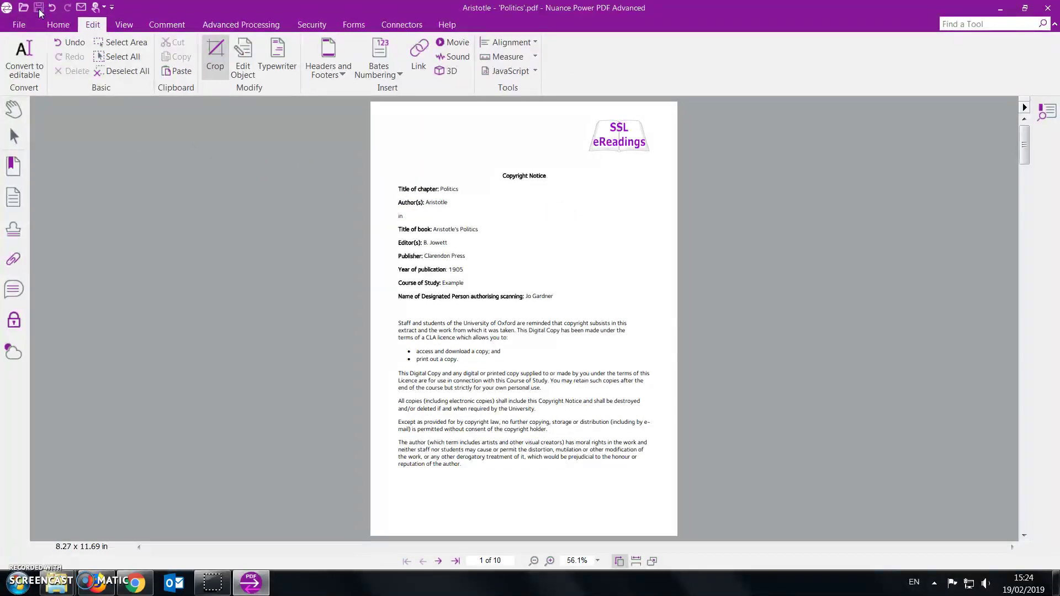